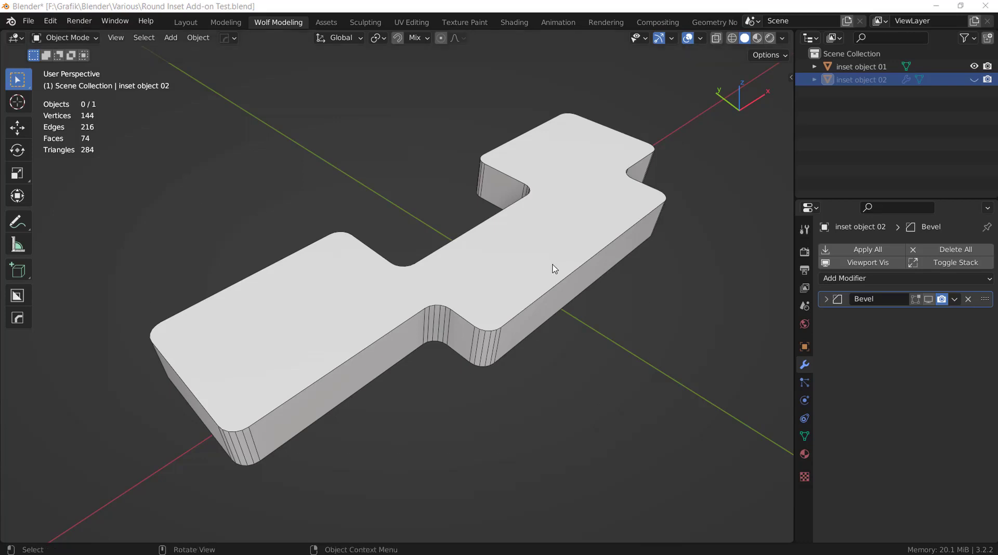
pyautogui.click(535, 263)
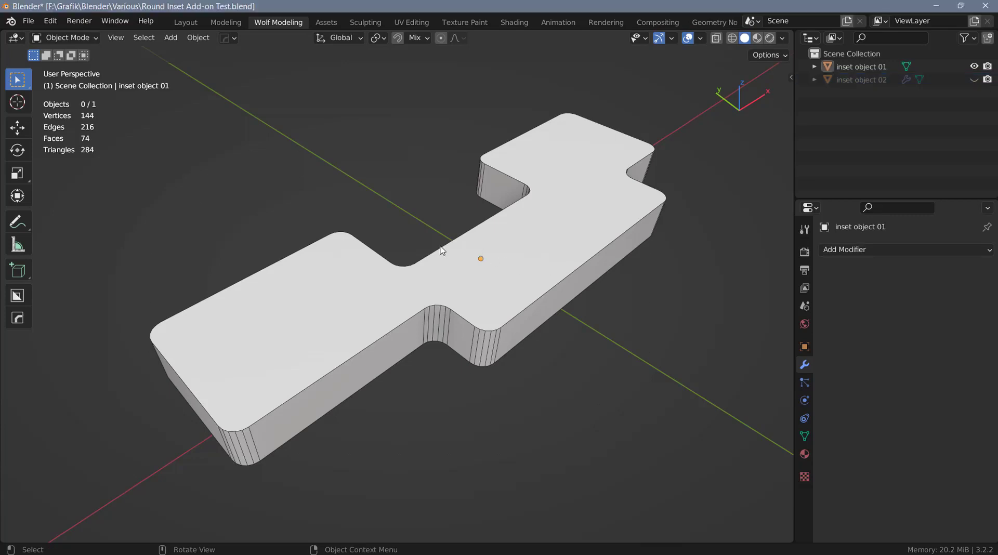
pyautogui.click(50, 21)
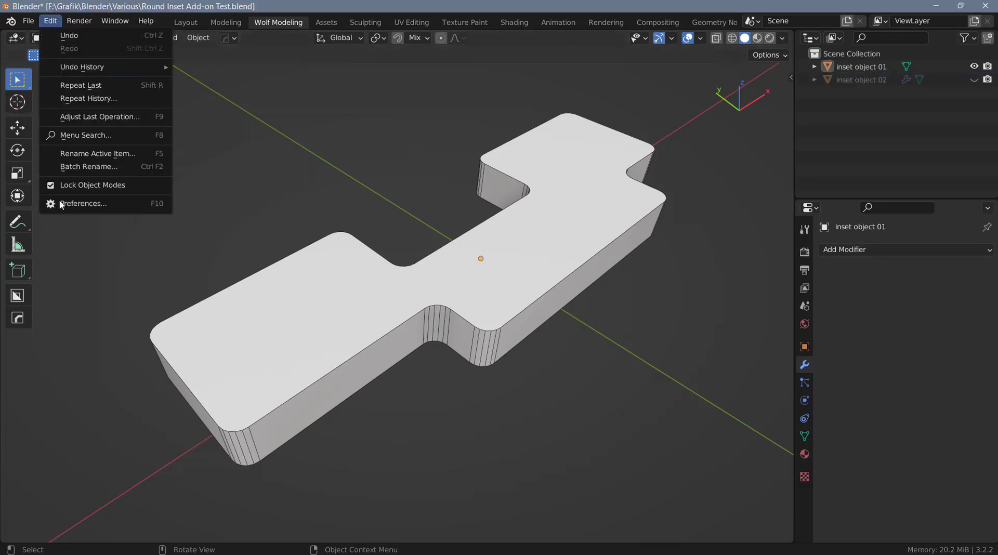
pyautogui.click(78, 204)
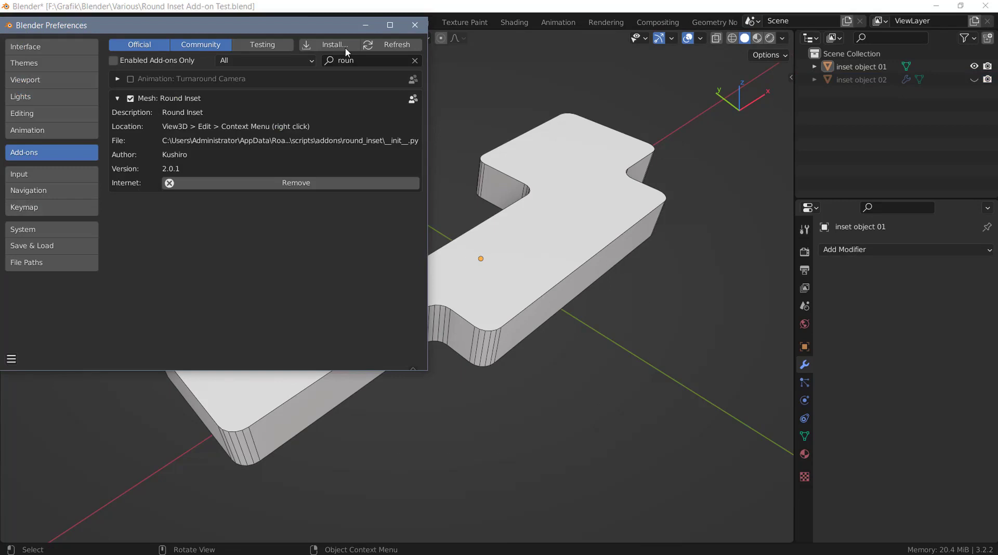
pyautogui.moveTo(220, 21); pyautogui.dragTo(436, 83)
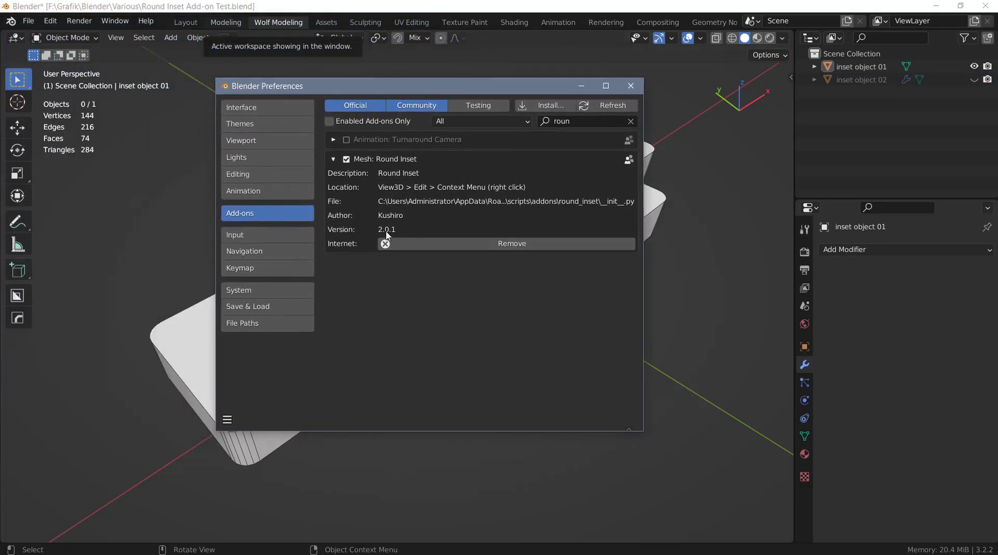
pyautogui.click(631, 86)
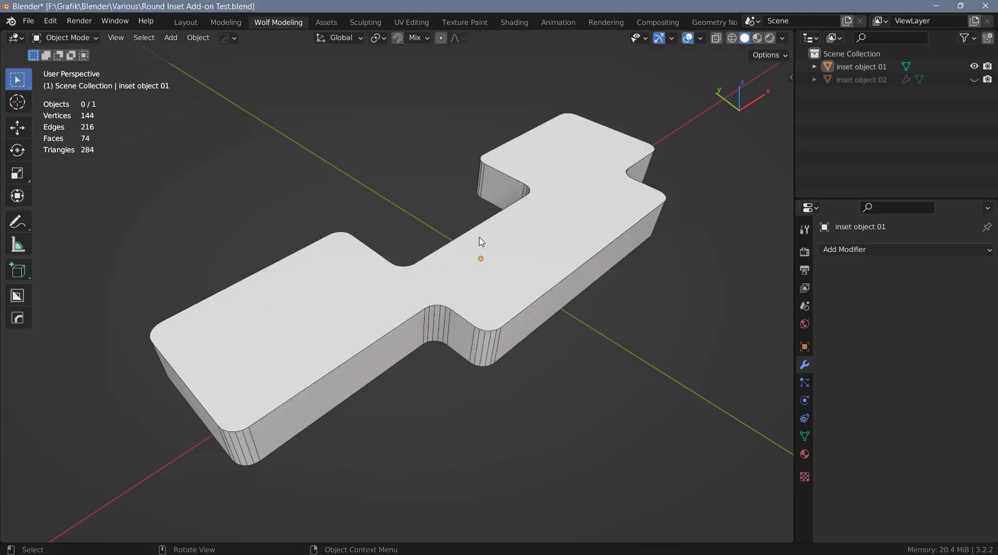
# Select inset object 01, enter Edit Mode, and locate Round Inset in the edge context menu.
pyautogui.click(524, 232)
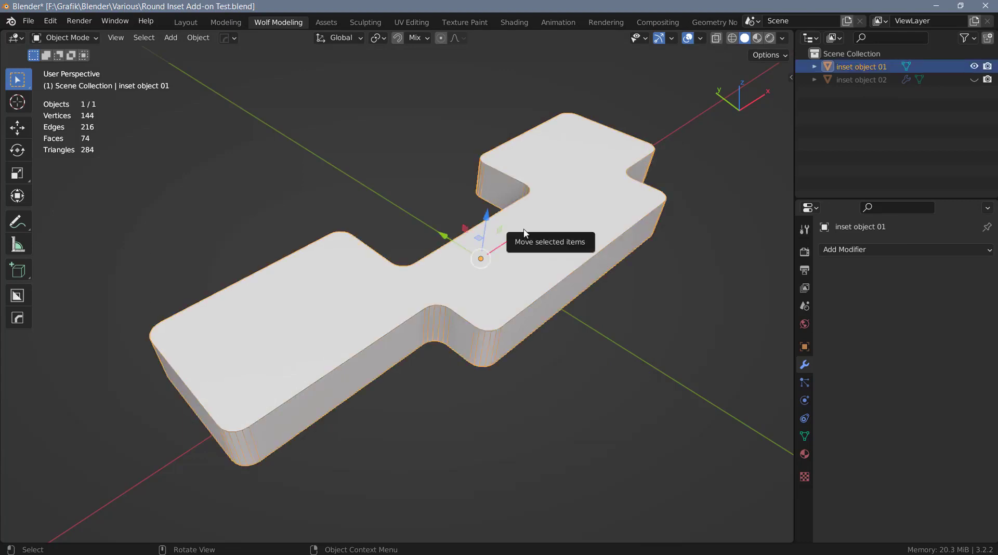
pyautogui.press('Tab')
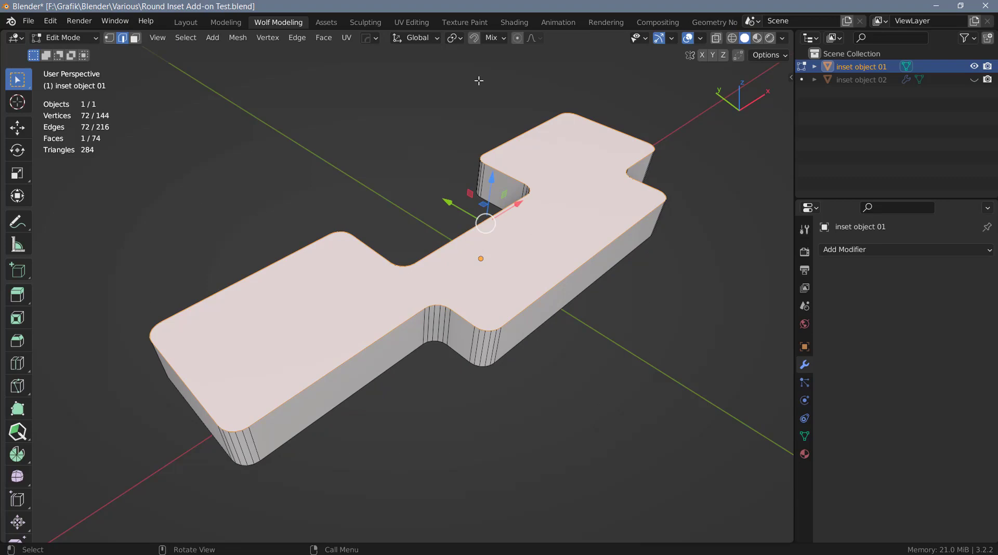
pyautogui.rightClick(513, 62)
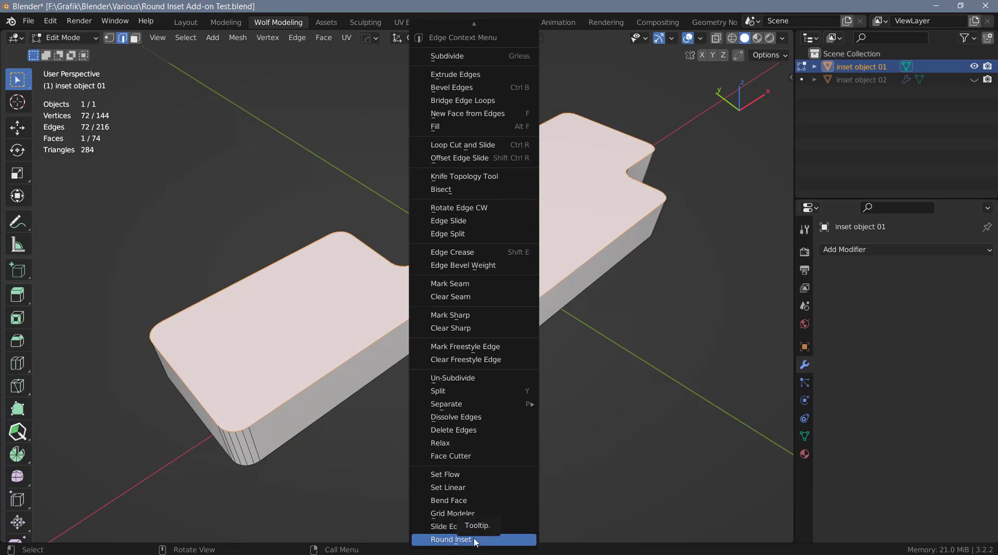
pyautogui.rightClick(476, 541)
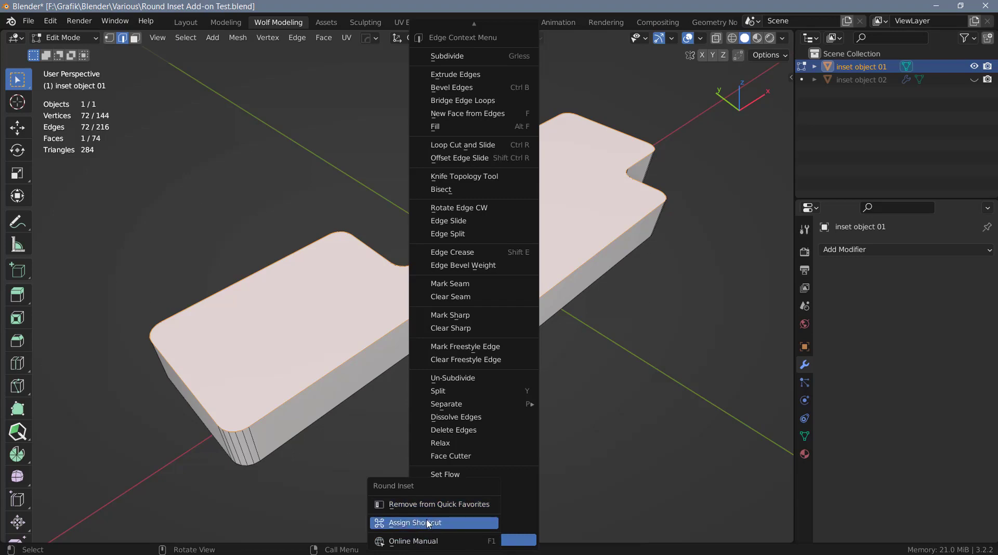
pyautogui.press('Escape')
pyautogui.press('Escape')
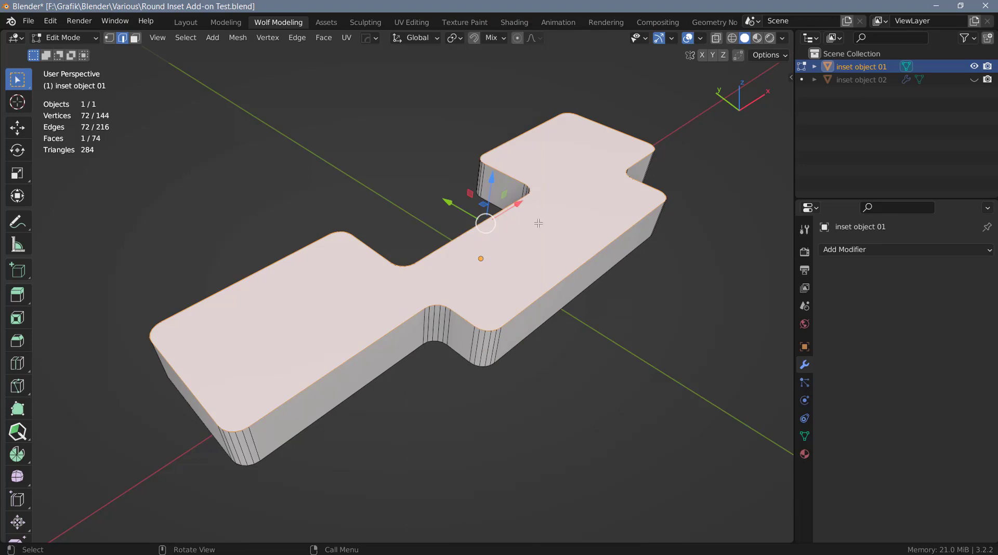
# Select the stepped block's lower front edge in edge select mode.
pyautogui.click(530, 338)
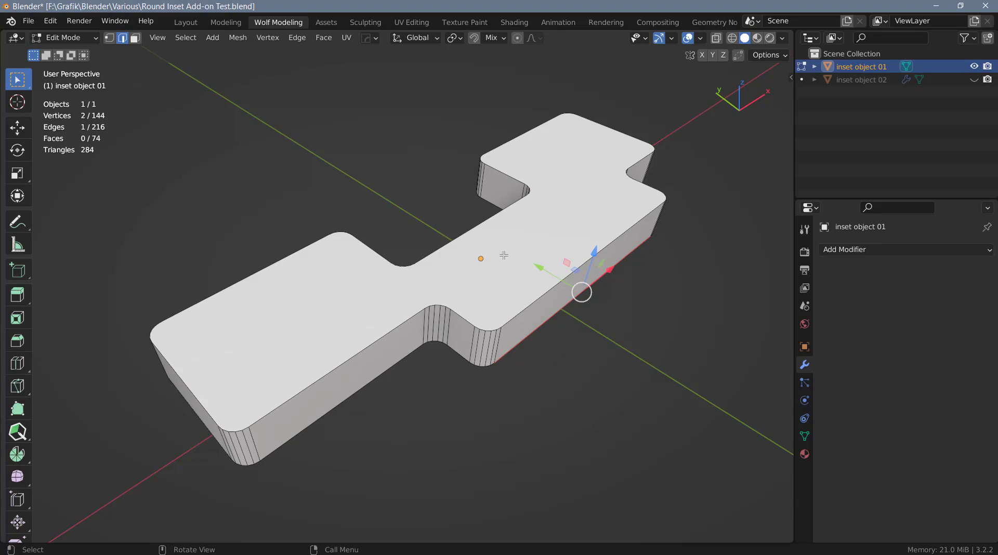
# In face mode, select the stepped top face and apply Round Inset from Quick Favorites.
pyautogui.press('3')
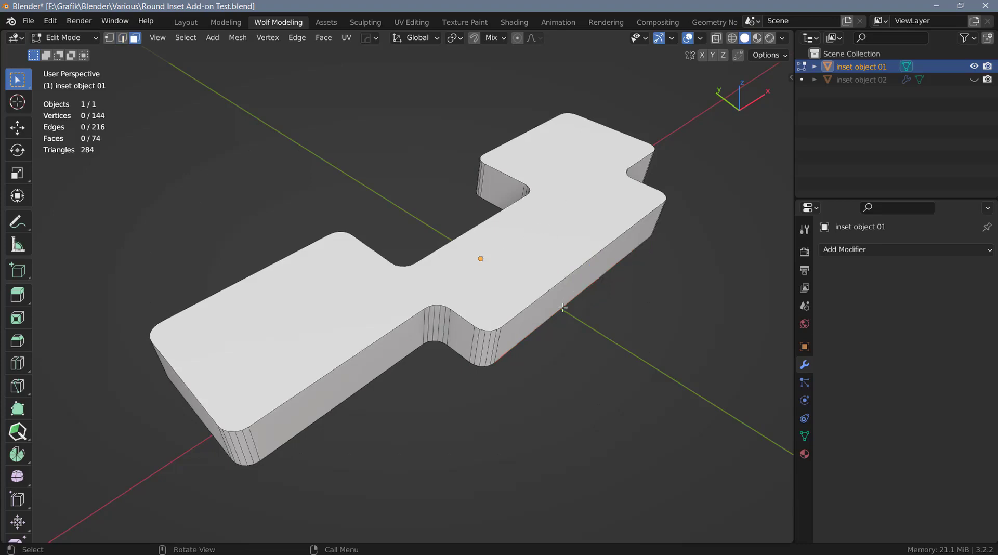
pyautogui.click(519, 241)
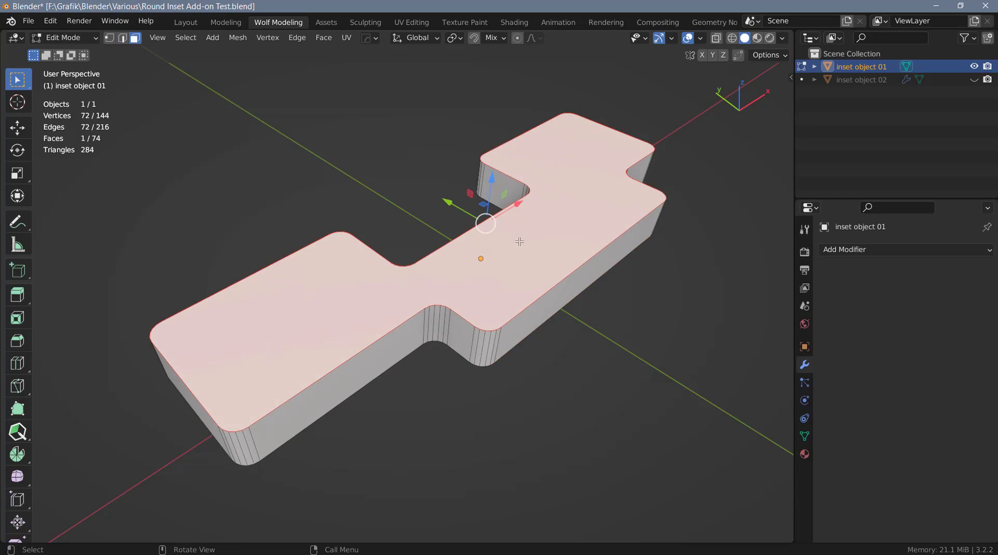
pyautogui.press('q')
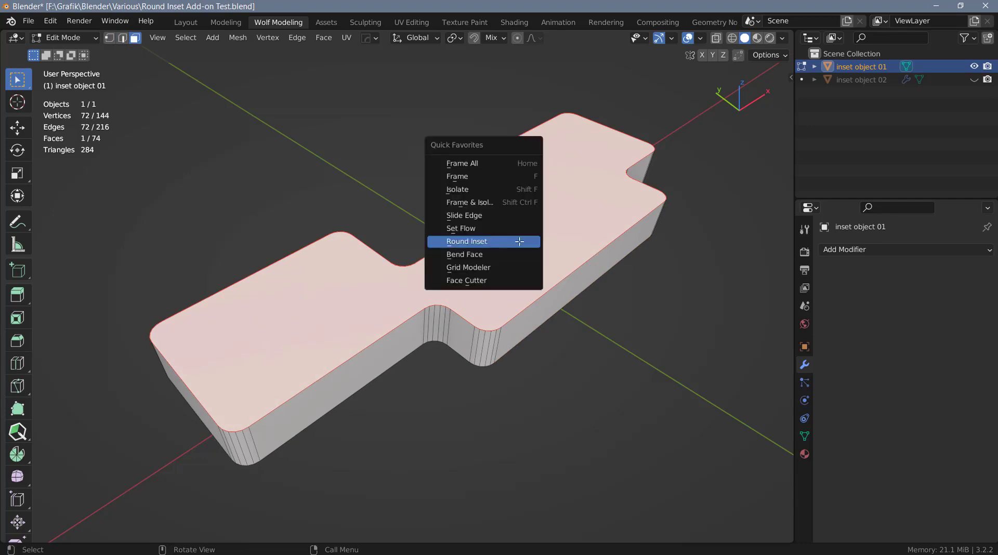
pyautogui.click(481, 244)
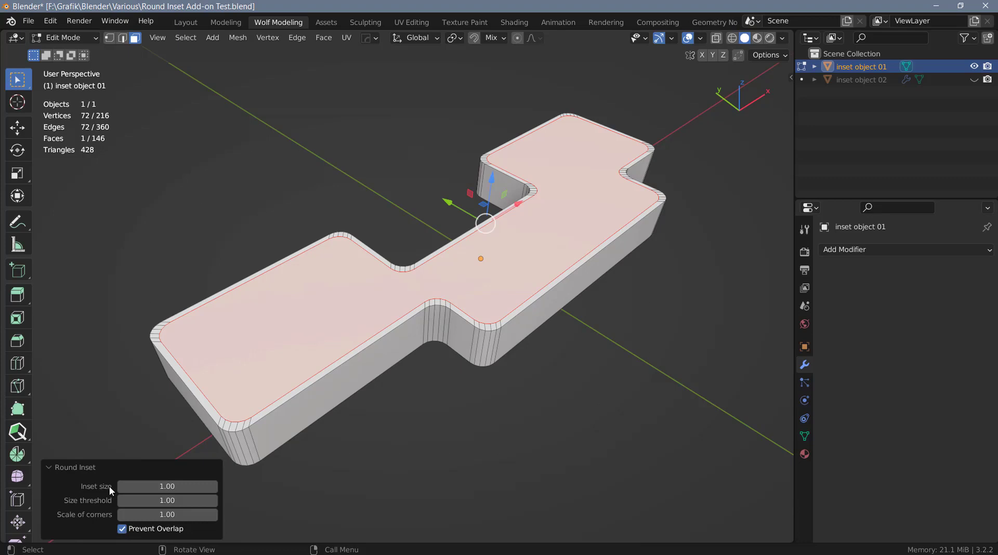
# Set the Inset size to 1.75, widen it to about 4, then make it negative.
pyautogui.click(156, 486)
pyautogui.write('1.75')
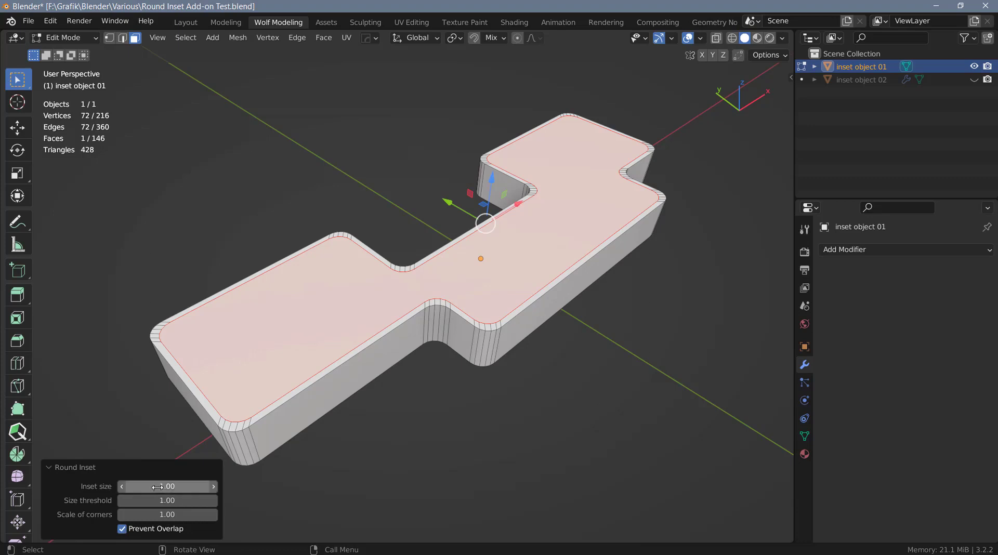
pyautogui.press('Return')
pyautogui.moveTo(167, 486); pyautogui.dragTo(222, 486)
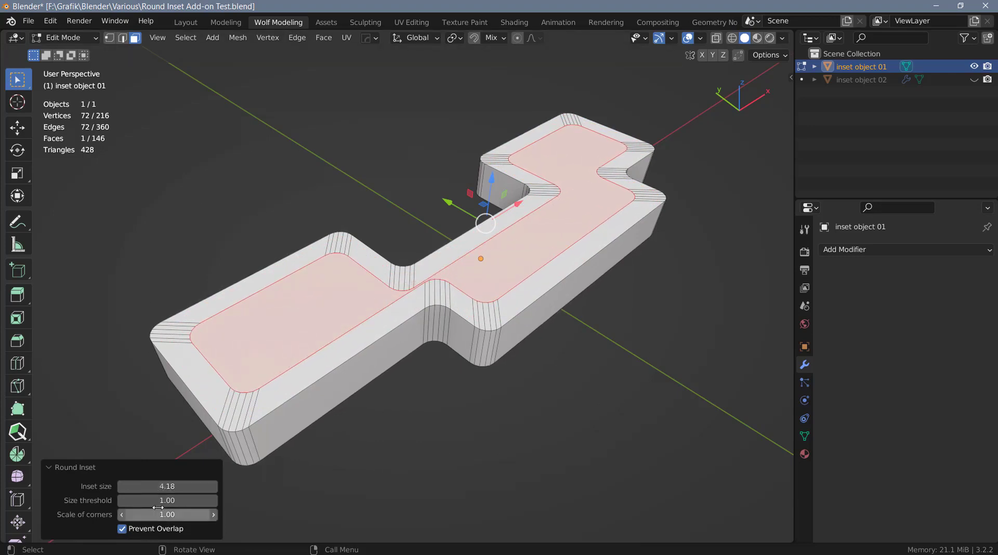
pyautogui.moveTo(164, 486); pyautogui.dragTo(152, 486)
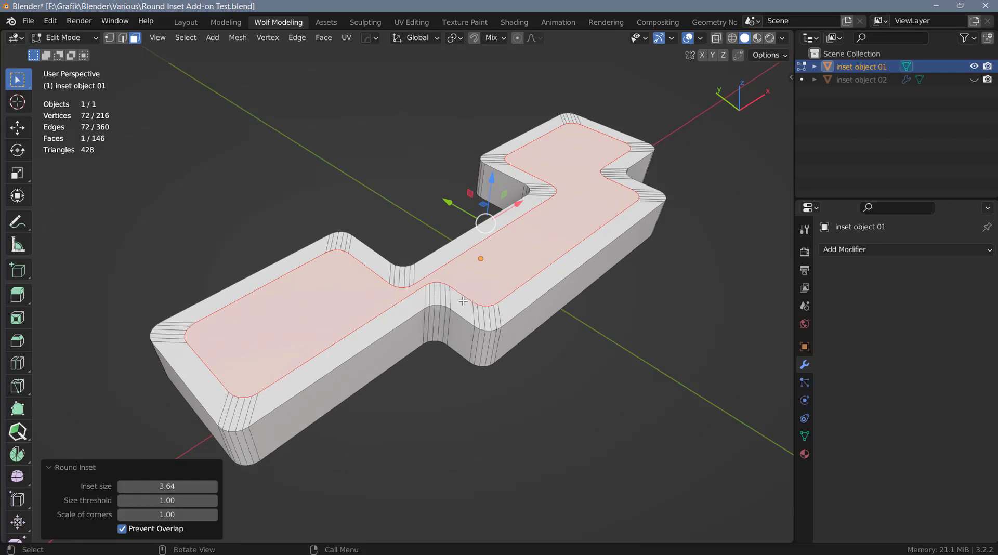
pyautogui.moveTo(138, 486); pyautogui.dragTo(240, 462)
# Extrude the inset top face upward, viewing it from the side.
pyautogui.moveTo(507, 234); pyautogui.dragTo(503, 213, button='middle')
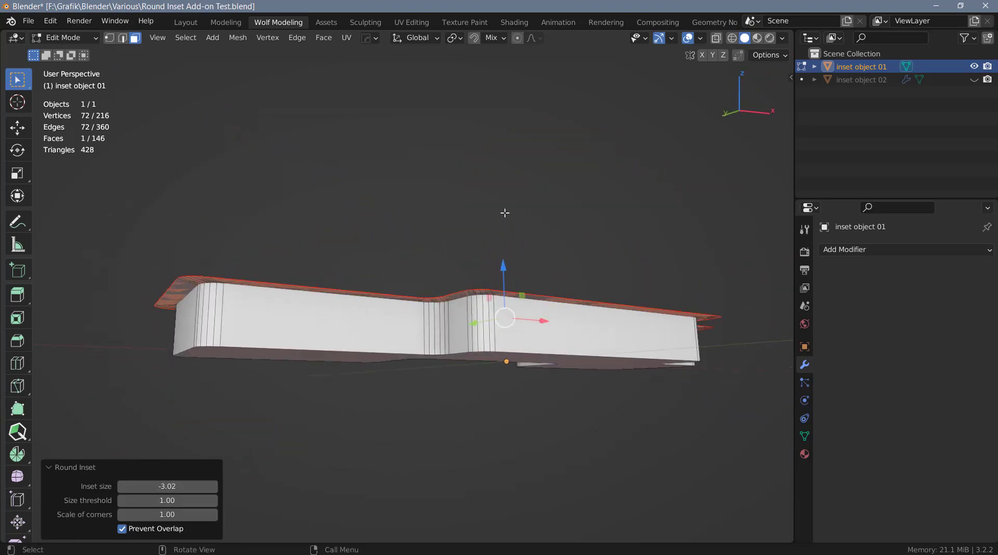
pyautogui.press('e')
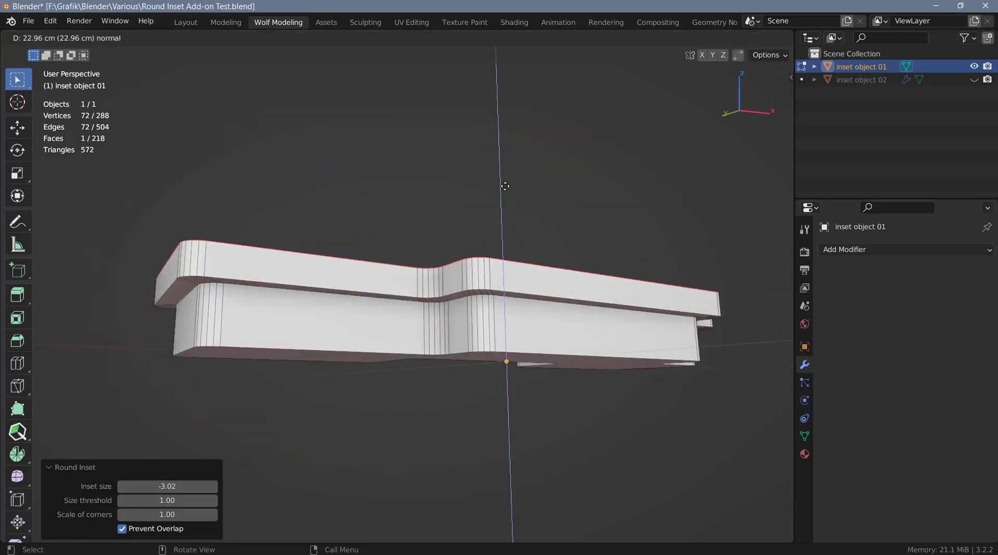
pyautogui.click(504, 188)
pyautogui.moveTo(477, 198); pyautogui.dragTo(490, 265, button='middle')
# Undo the trial extrusion and rerun Round Inset on the top face, raising Inset size to 3.76.
pyautogui.hotkey('ctrl', 'z')
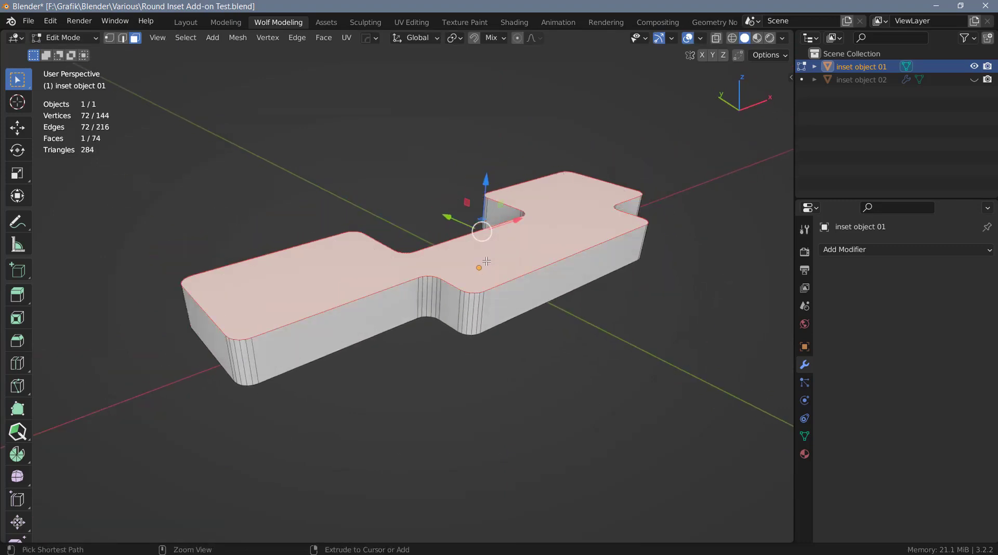
pyautogui.scroll(2, 526, 237)
pyautogui.moveTo(526, 237); pyautogui.dragTo(508, 260, button='middle')
pyautogui.press('i')
pyautogui.moveTo(167, 486); pyautogui.dragTo(230, 486)
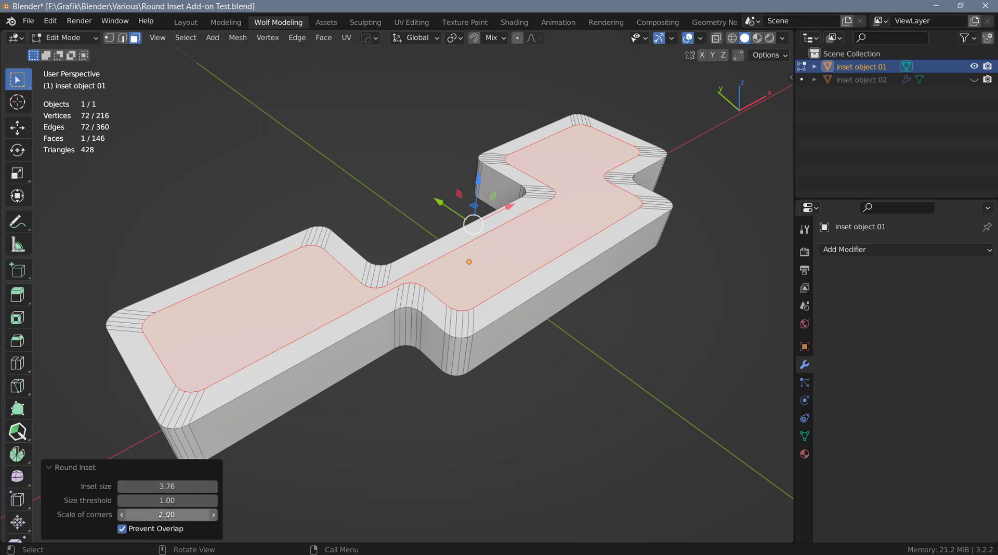
# Try lower and higher Scale of corners values up to 2.02, then reset it to 1.00.
pyautogui.moveTo(164, 514); pyautogui.dragTo(119, 515)
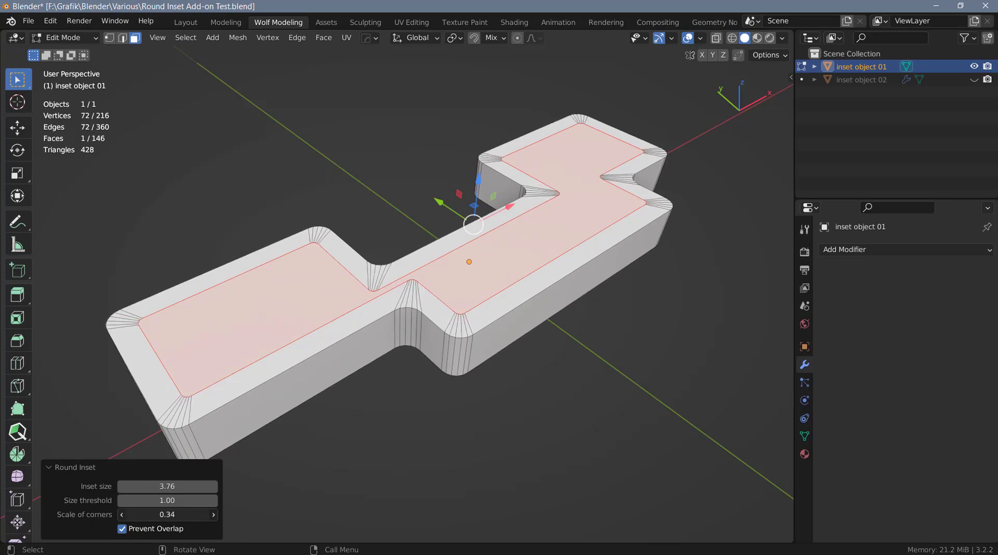
pyautogui.moveTo(119, 515); pyautogui.dragTo(190, 515)
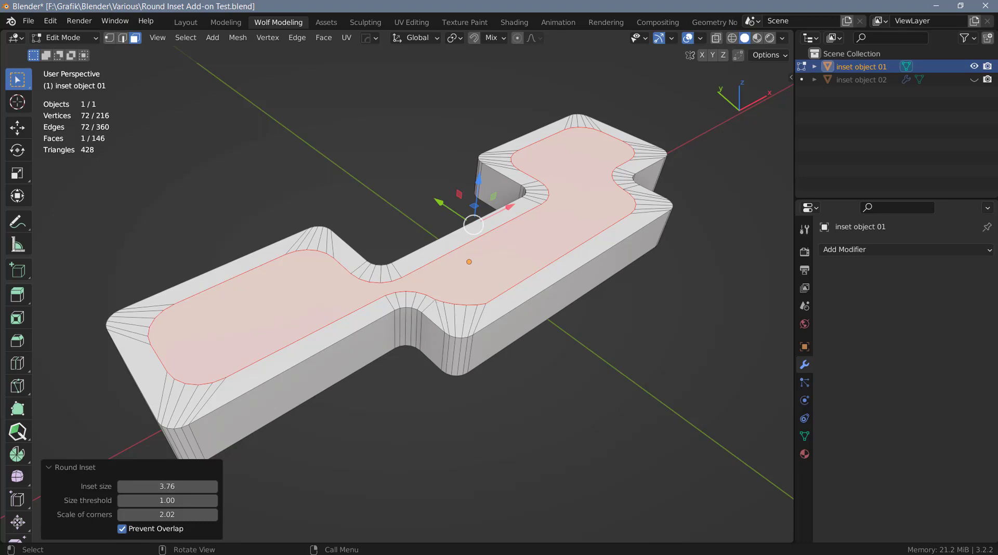
pyautogui.moveTo(156, 515); pyautogui.dragTo(175, 517)
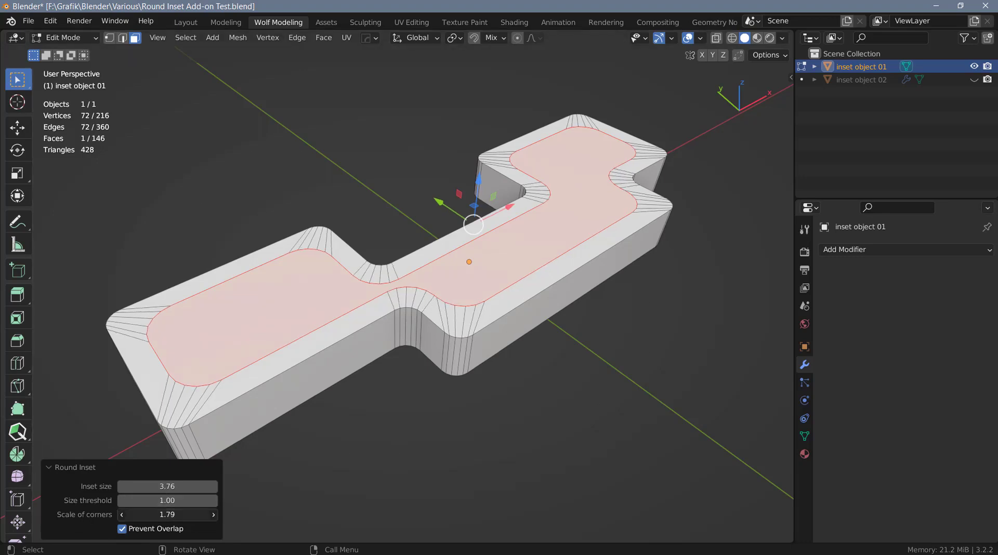
pyautogui.rightClick(175, 516)
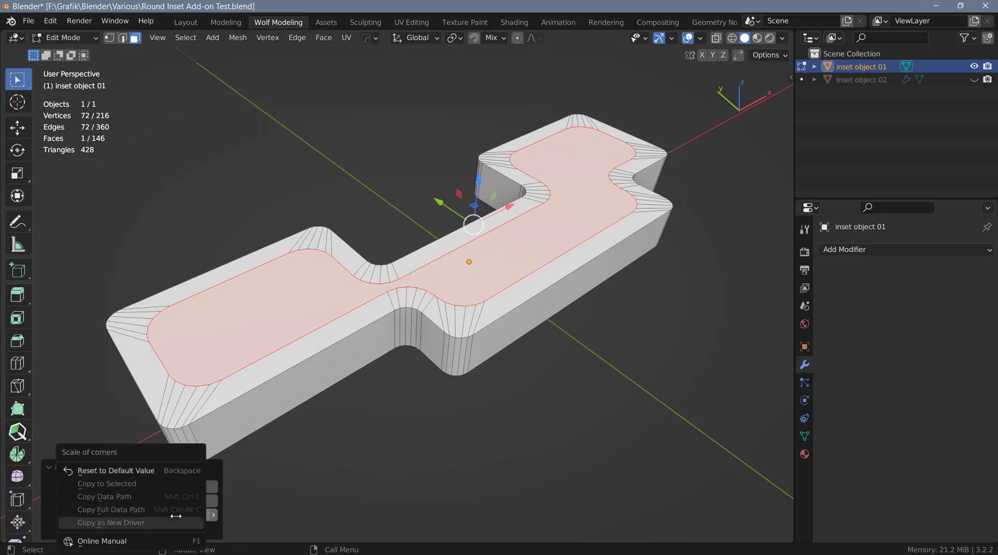
pyautogui.click(144, 471)
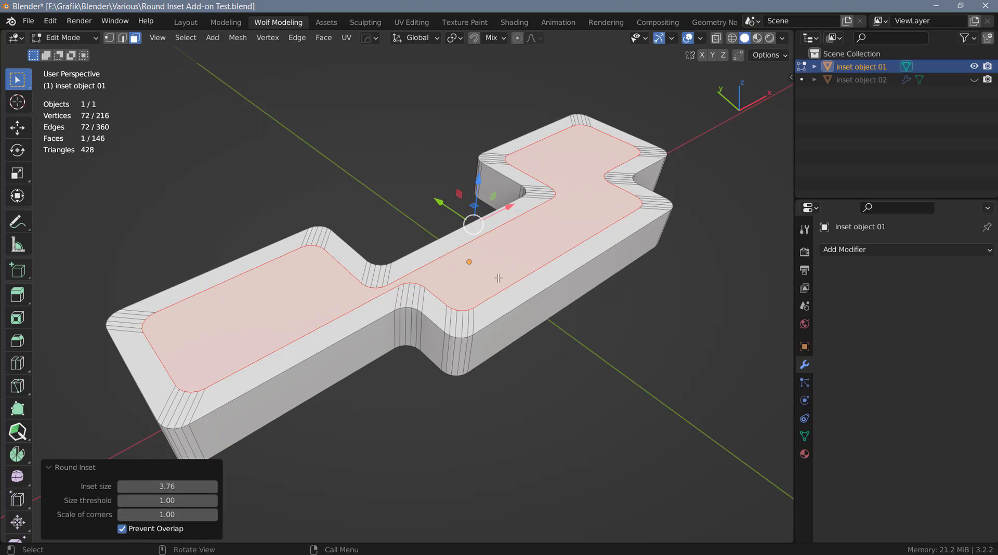
pyautogui.click(476, 298)
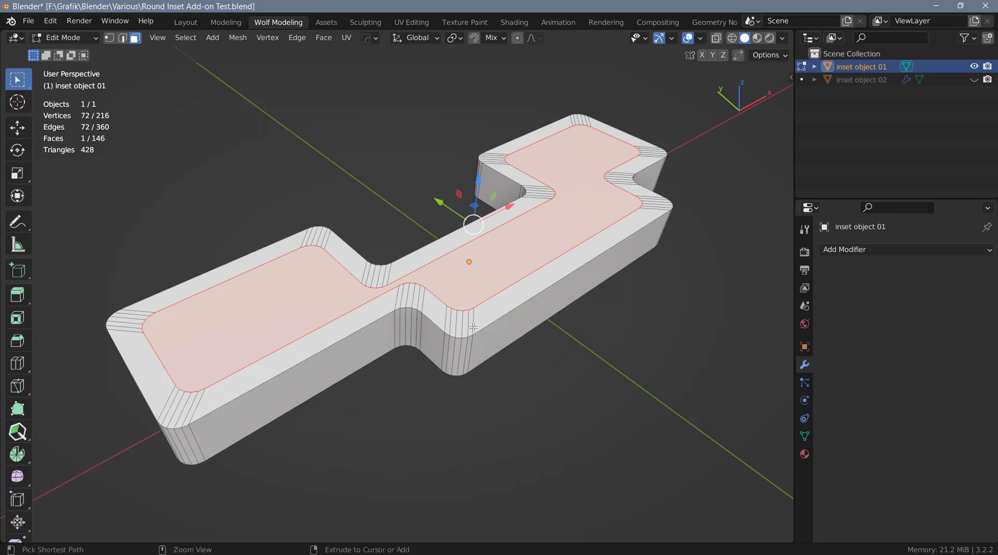
# Replace the round inset with a standard 21.09 cm inset on the top face.
pyautogui.hotkey('ctrl', 'z')
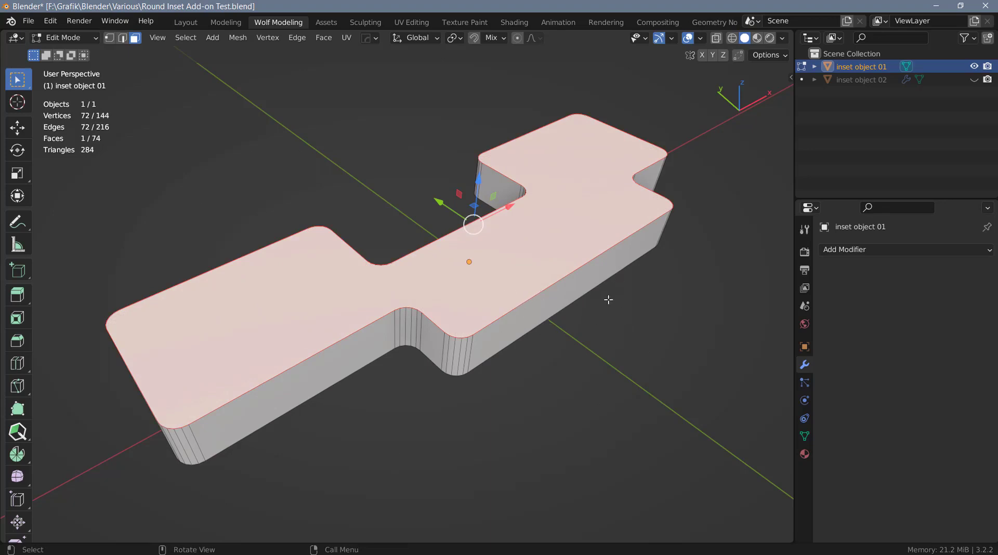
pyautogui.press('i')
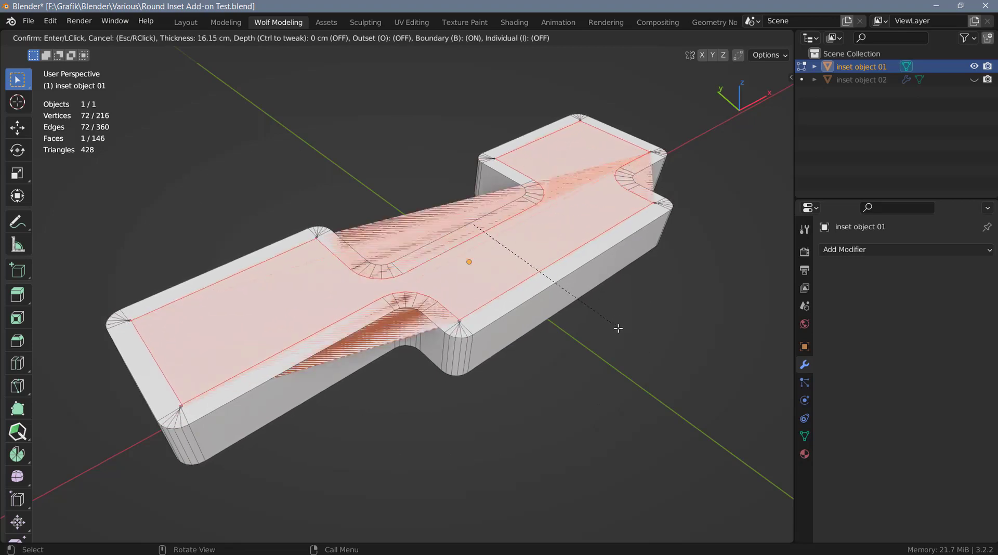
pyautogui.click(616, 329)
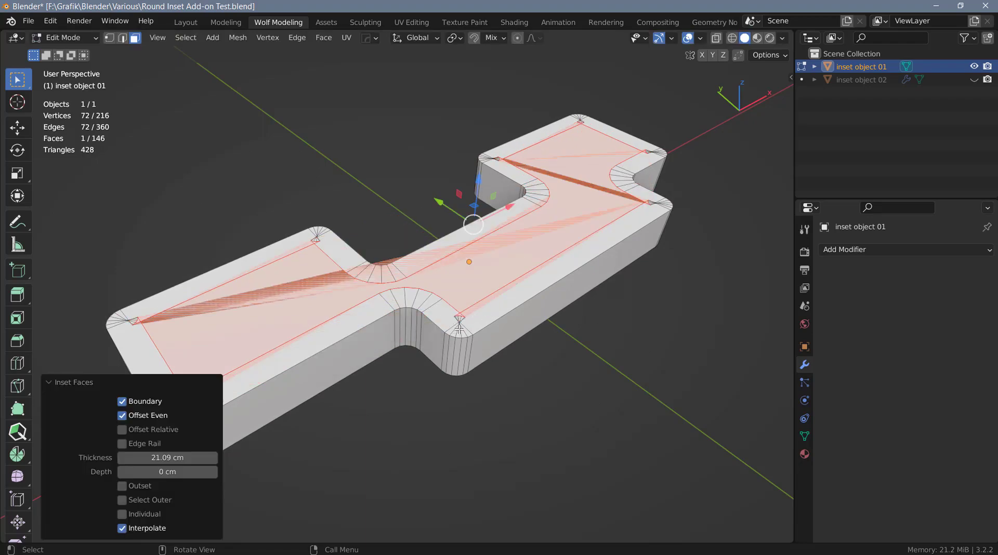
# In edge select mode, box-select the edges around one inner corner.
pyautogui.scroll(2, 459, 329)
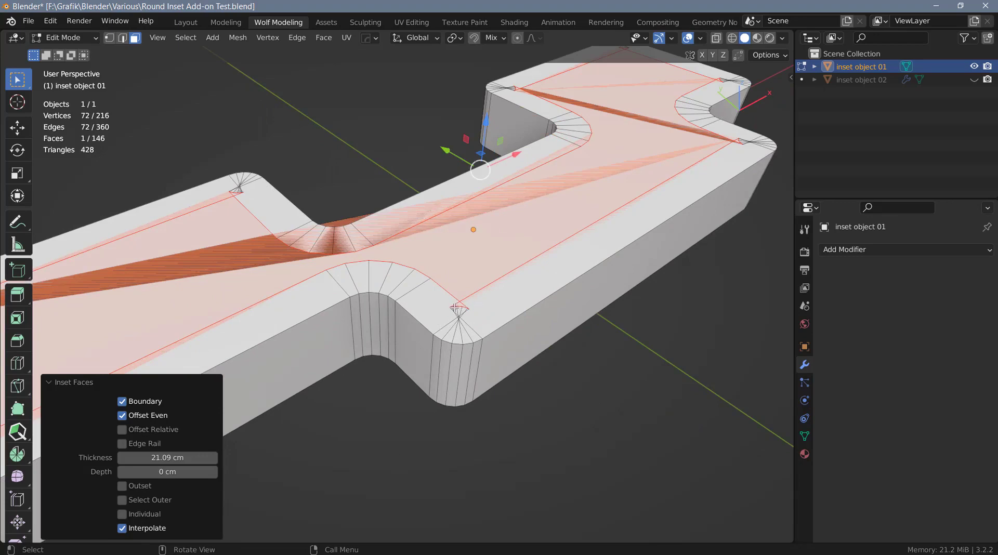
pyautogui.scroll(-2, 454, 309)
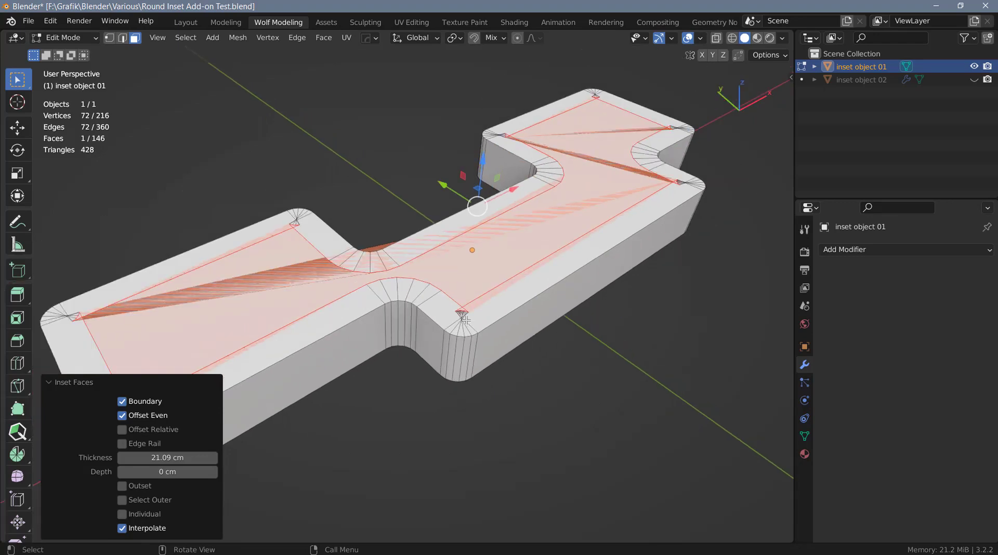
pyautogui.press('2')
pyautogui.scroll(3, 455, 320)
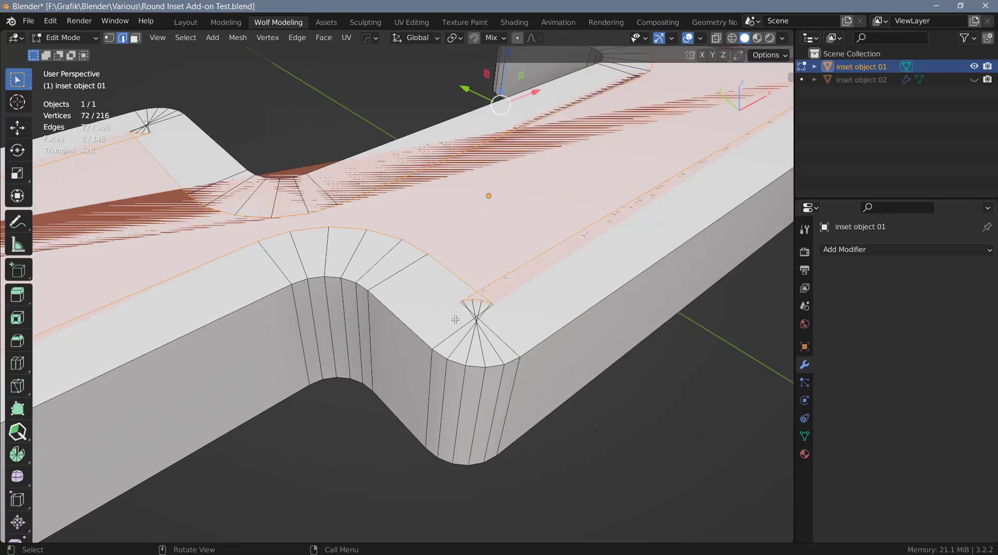
pyautogui.scroll(1, 456, 320)
pyautogui.moveTo(435, 290); pyautogui.dragTo(531, 315)
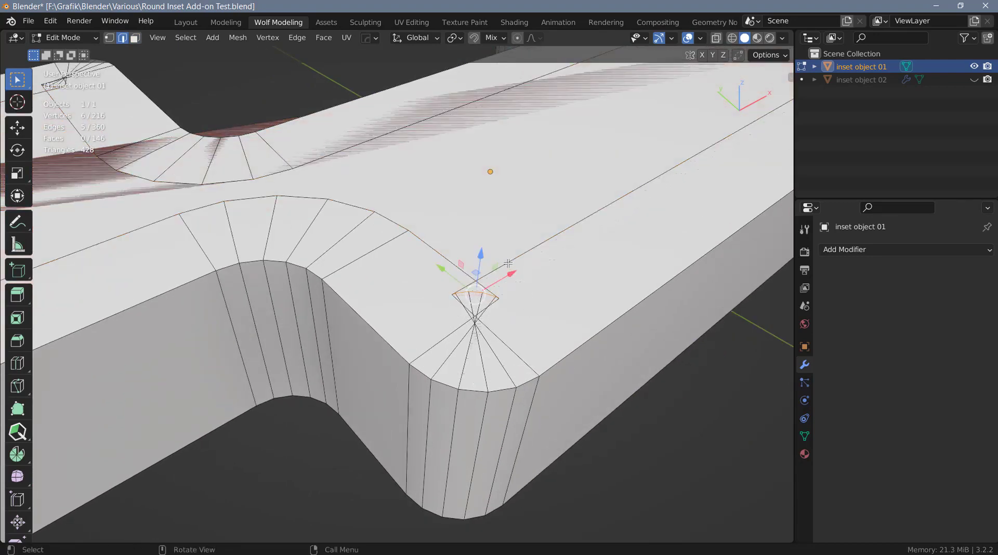
# Add the long top edge and short corner edge, then round the corner with MESHmachine.
pyautogui.keyDown('shift'); pyautogui.click(509, 263); pyautogui.keyUp('shift')
pyautogui.keyDown('shift'); pyautogui.click(441, 257); pyautogui.keyUp('shift')
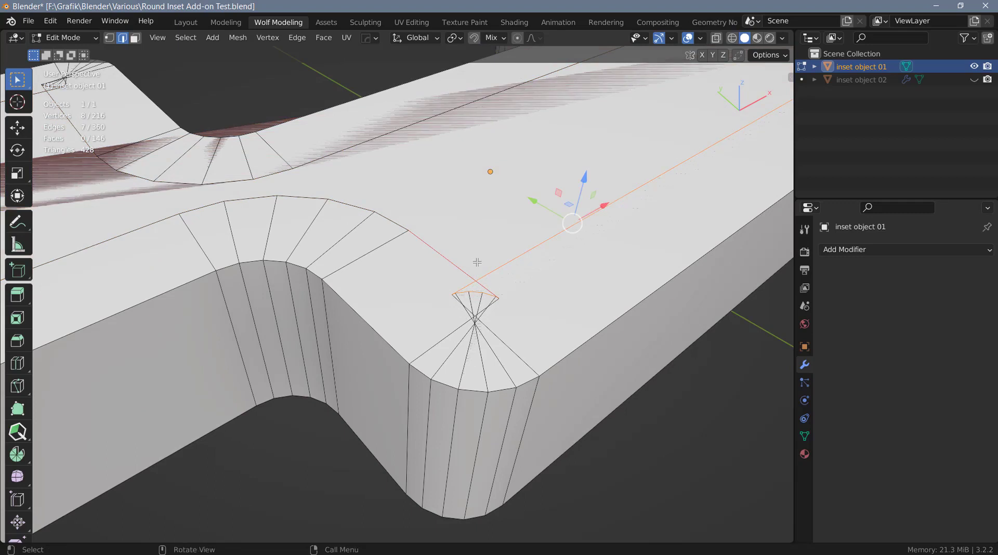
pyautogui.press('y')
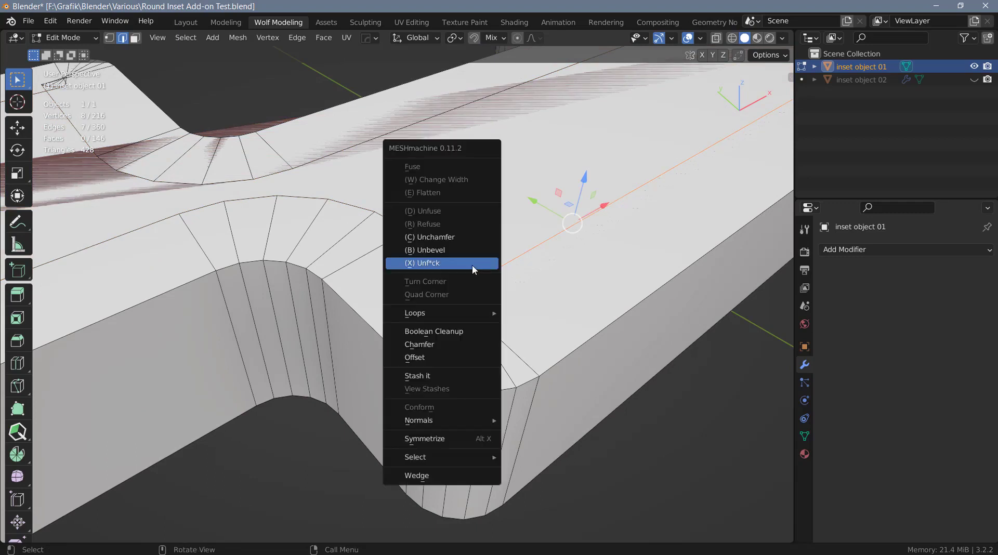
pyautogui.click(436, 266)
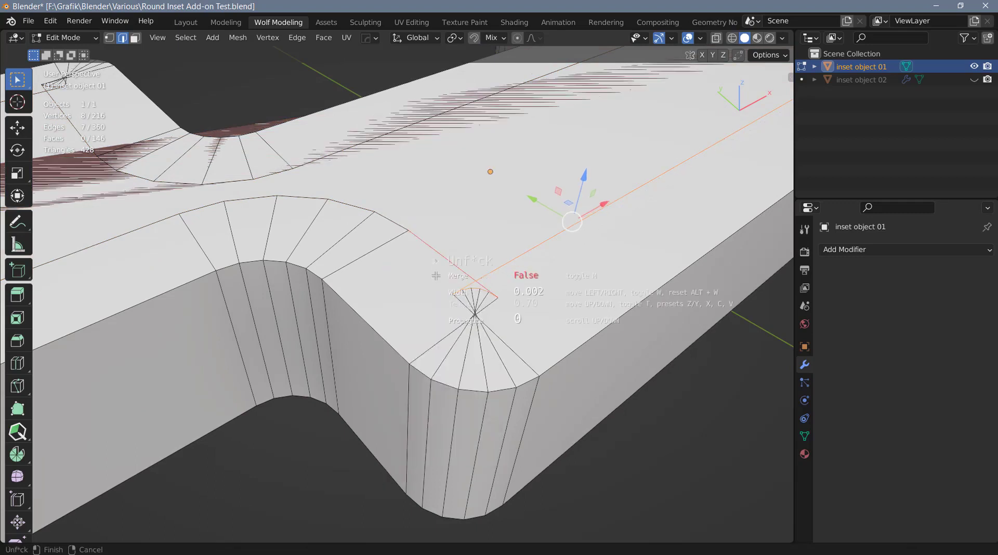
pyautogui.click(512, 285)
pyautogui.scroll(-5, 512, 285)
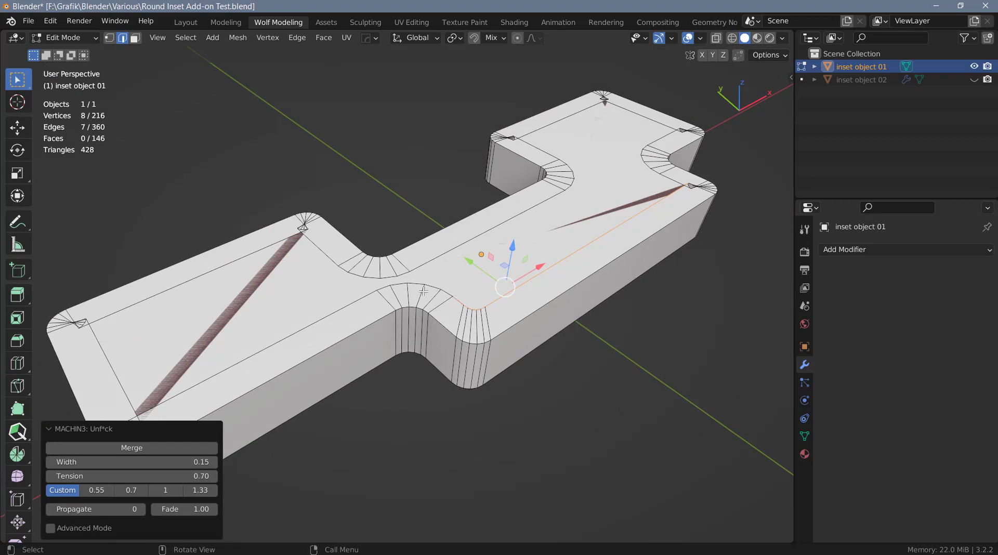
# Undo back to the plain single top face and return to Object Mode.
pyautogui.press('3')
pyautogui.press('l')
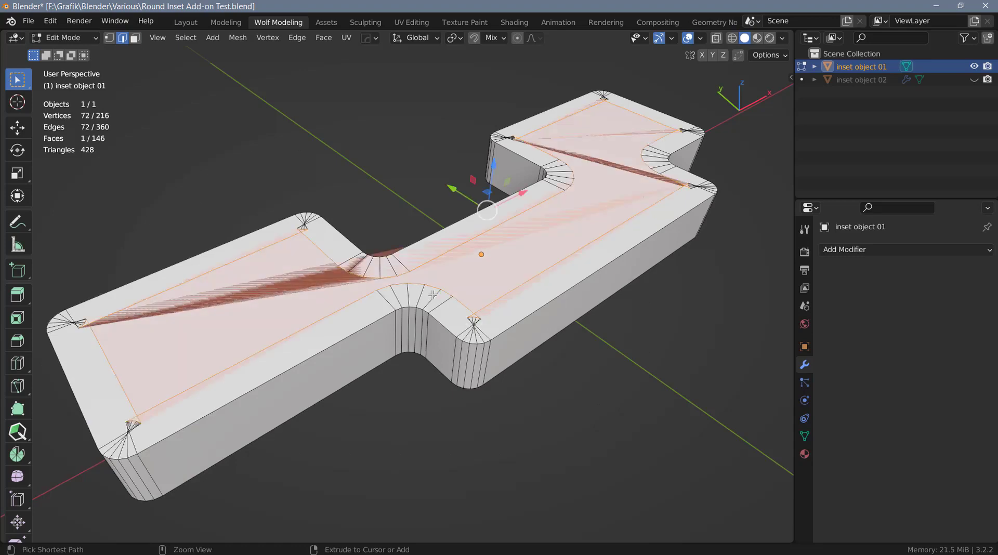
pyautogui.hotkey('ctrl', 'x')
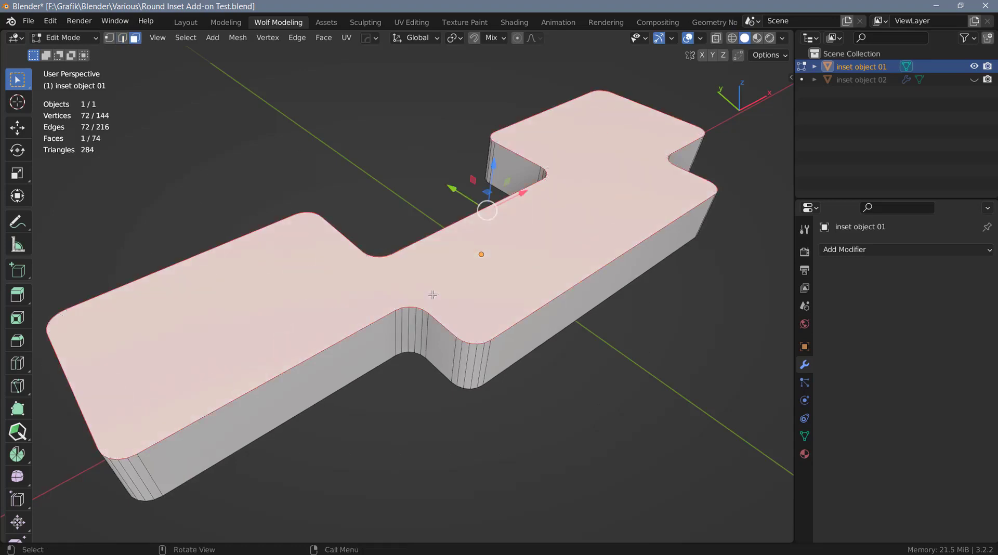
pyautogui.press('Tab')
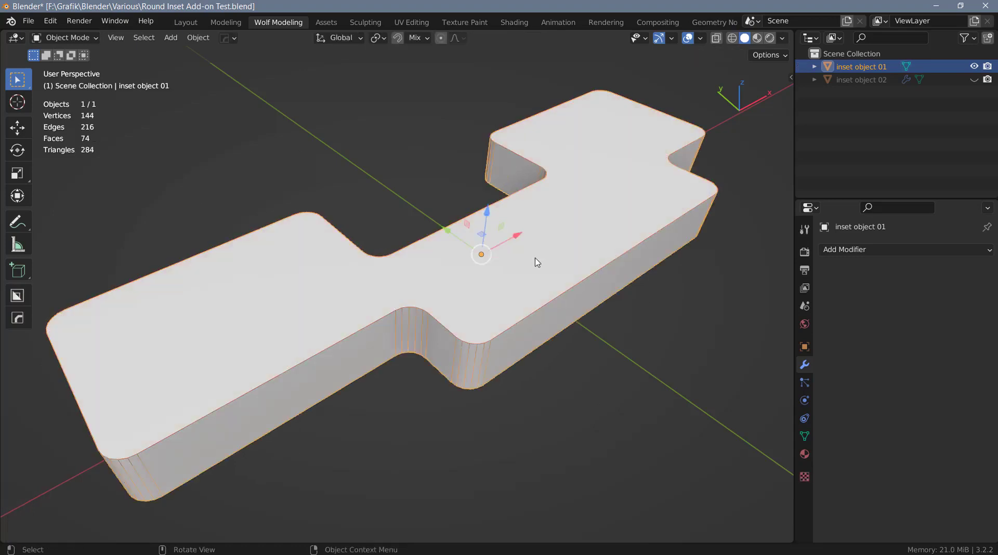
# Hide inset object 01, show and select inset object 02, and frame it showing its left and top faces.
pyautogui.click(974, 67)
pyautogui.click(974, 79)
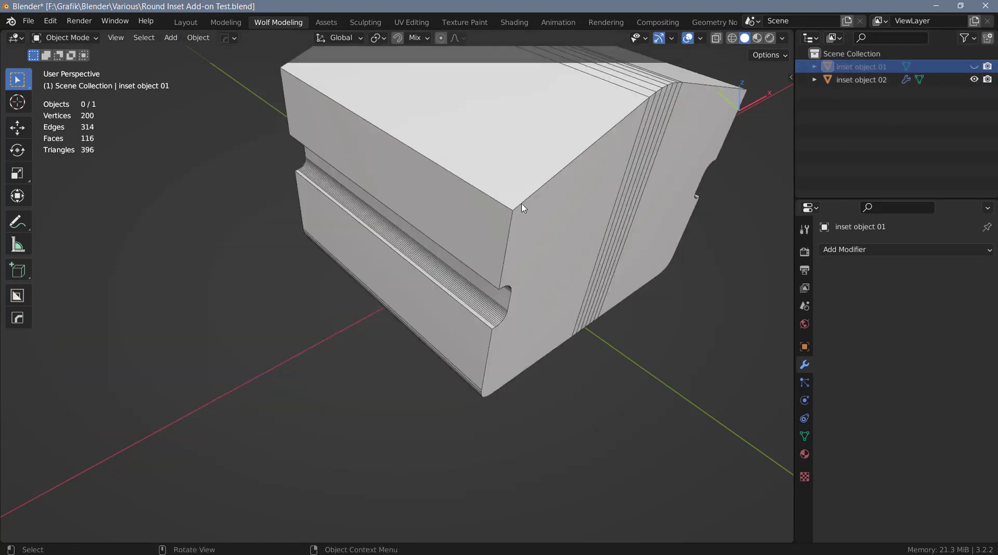
pyautogui.click(539, 212)
pyautogui.press('KP_Decimal')
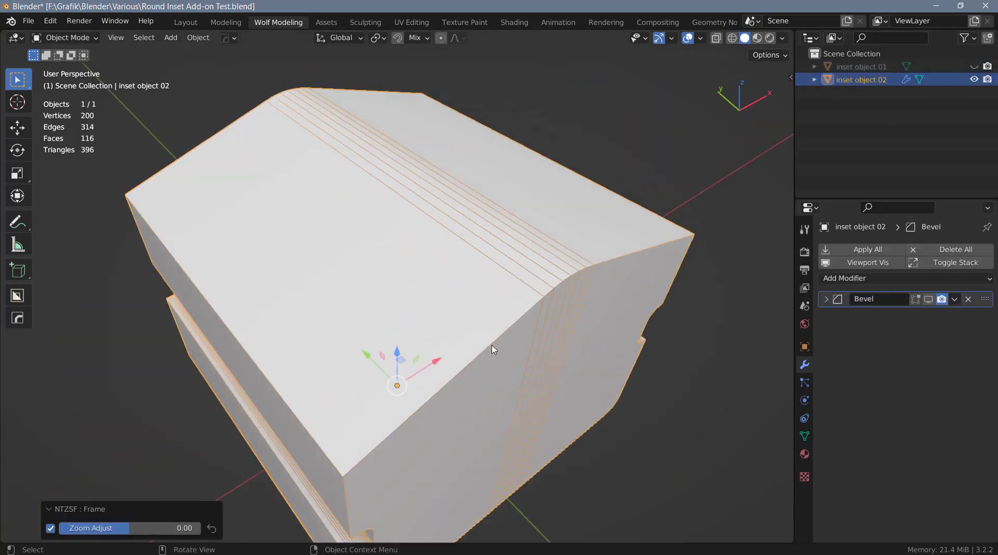
pyautogui.scroll(-5, 493, 349)
pyautogui.moveTo(491, 318); pyautogui.dragTo(486, 279, button='middle')
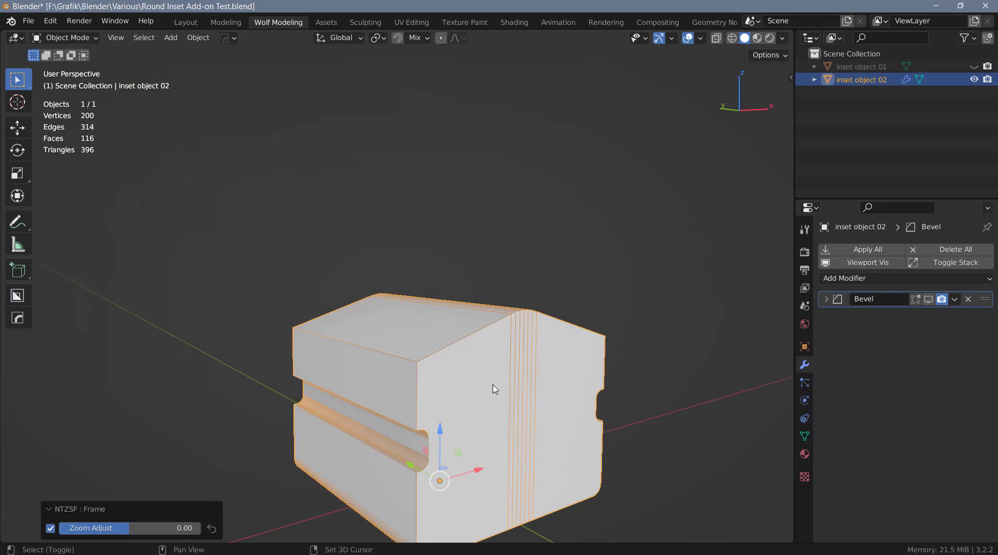
pyautogui.moveTo(494, 389); pyautogui.dragTo(459, 239, button='middle')
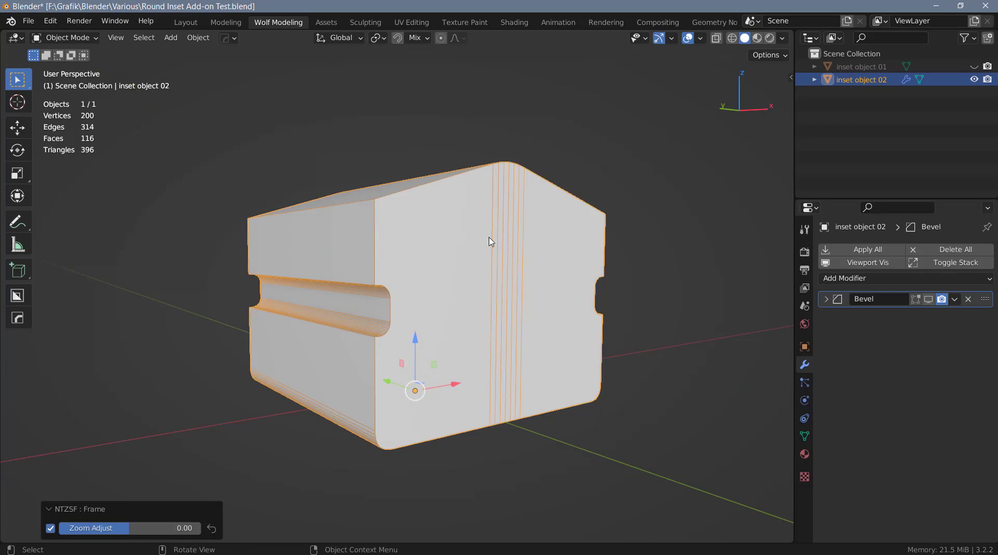
pyautogui.moveTo(484, 246); pyautogui.dragTo(528, 217, button='middle')
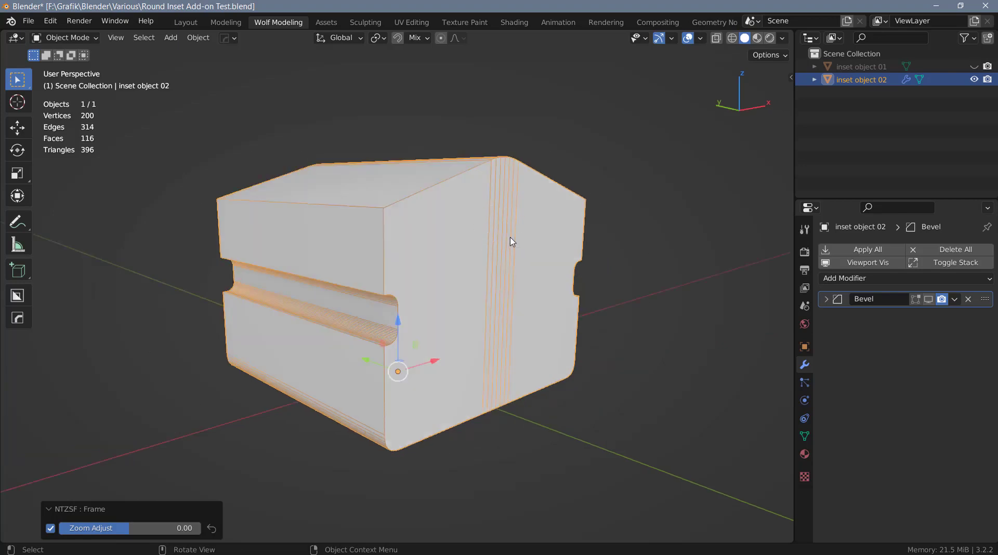
pyautogui.moveTo(514, 239); pyautogui.dragTo(499, 254, button='middle')
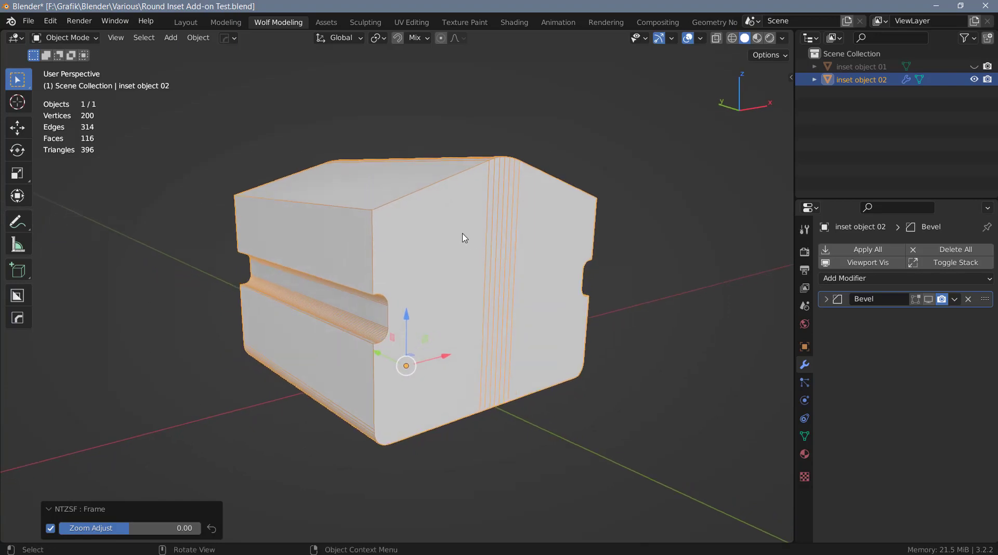
# Round-inset the grooved block's eight right-side faces, then reset Inset size to 1.00.
pyautogui.press('Tab')
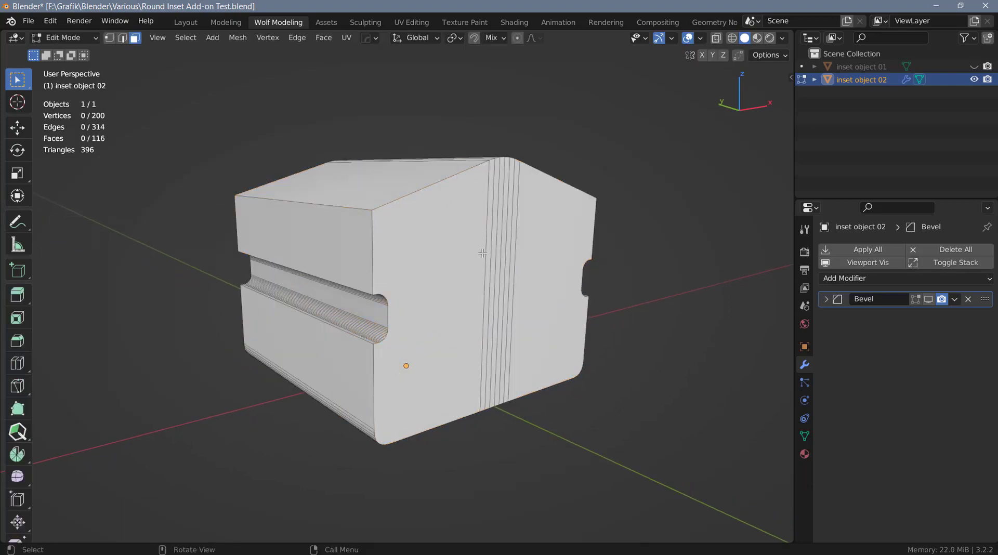
pyautogui.click(535, 288)
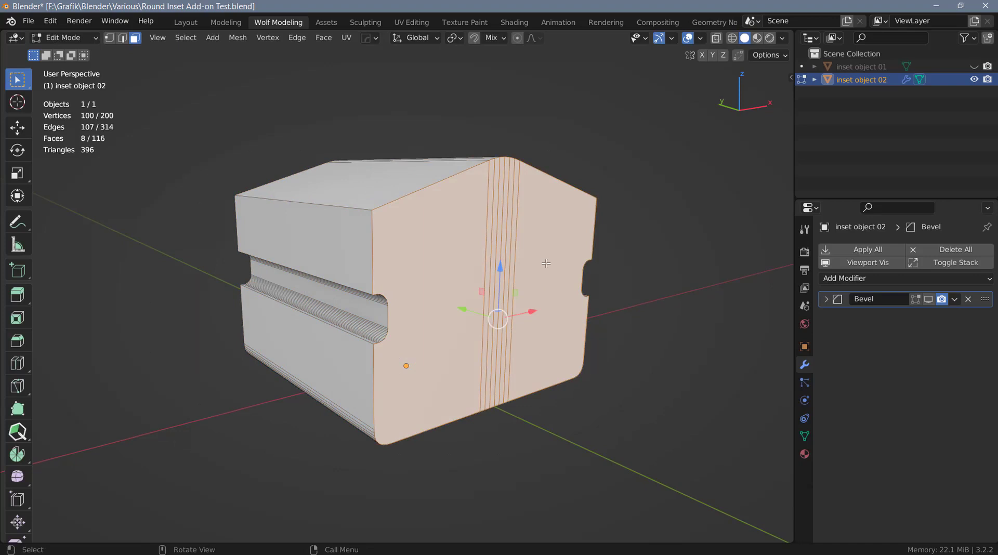
pyautogui.press('i')
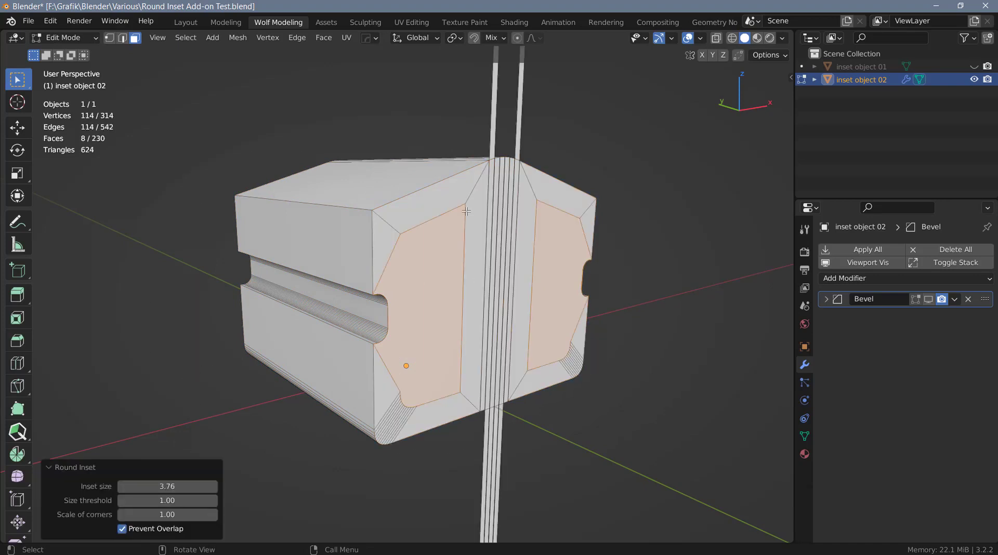
pyautogui.rightClick(139, 486)
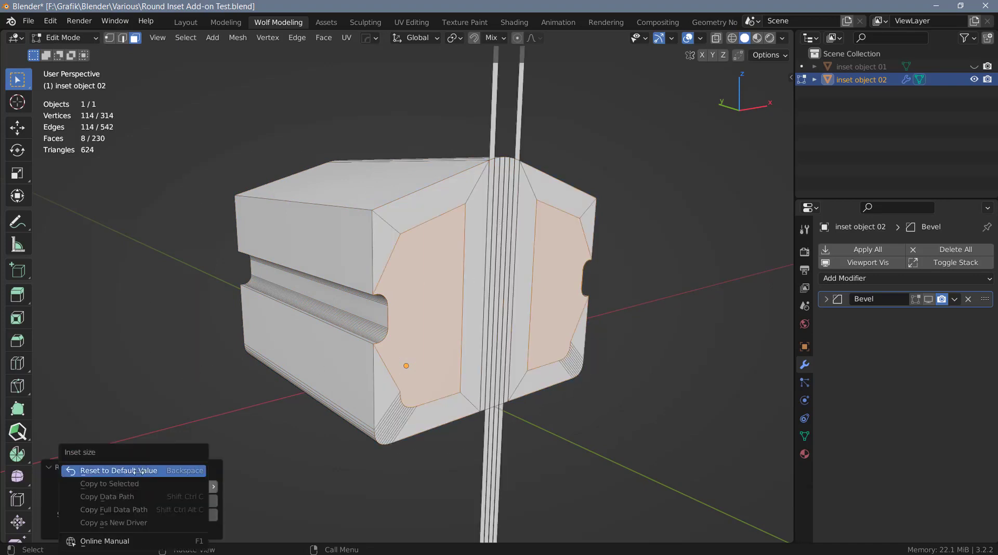
pyautogui.click(139, 471)
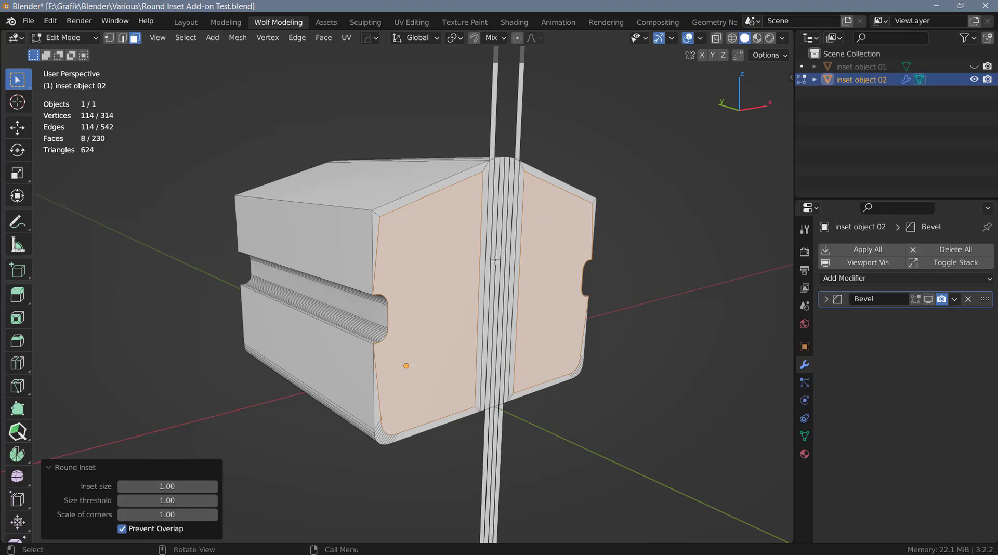
# Undo the Round Inset on the right side, then try and cancel a regular Inset Faces.
pyautogui.hotkey('ctrl', 'z')
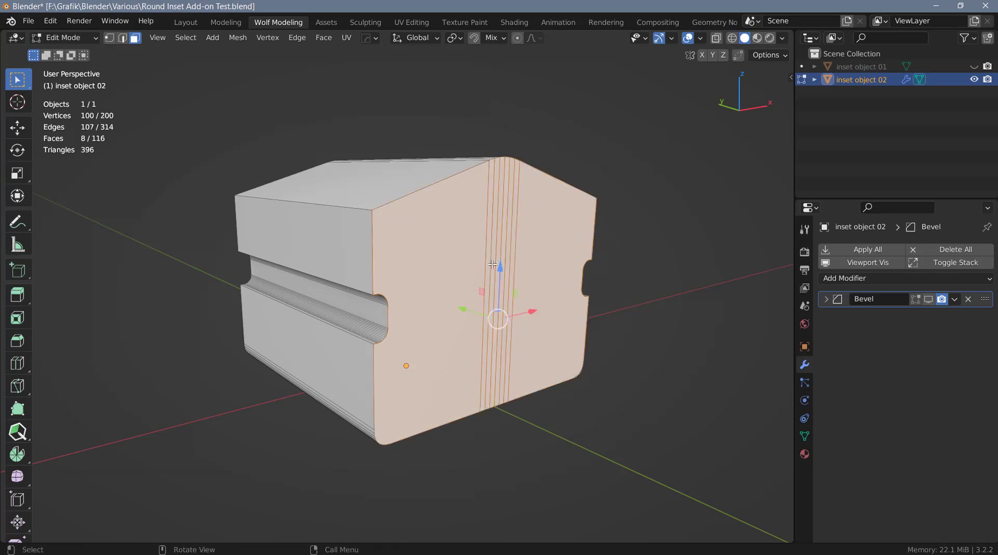
pyautogui.press('i')
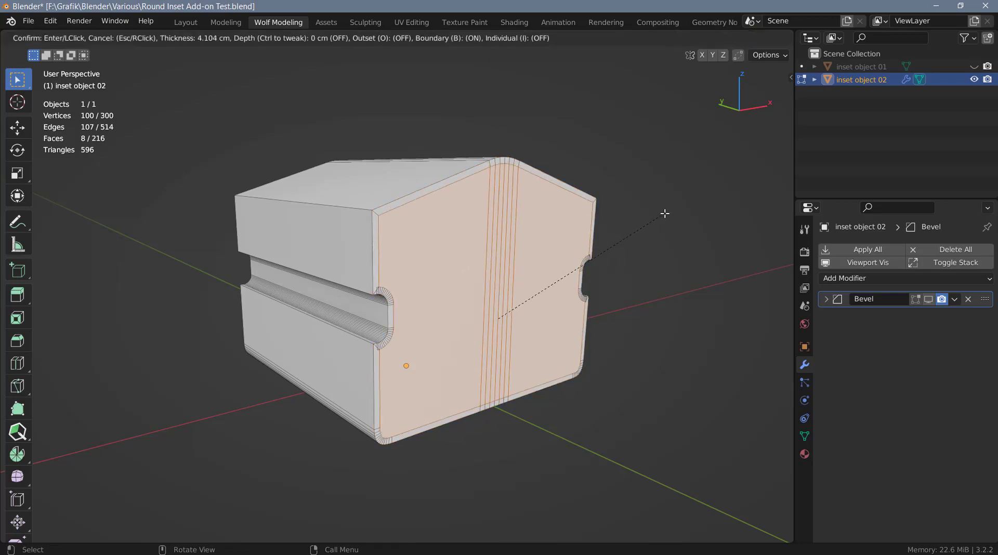
pyautogui.press('i')
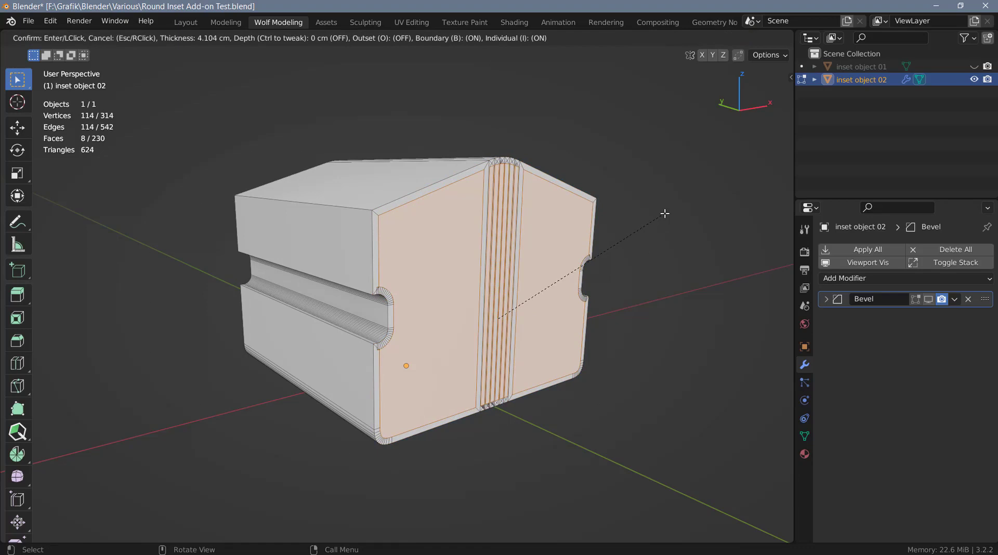
pyautogui.press('i')
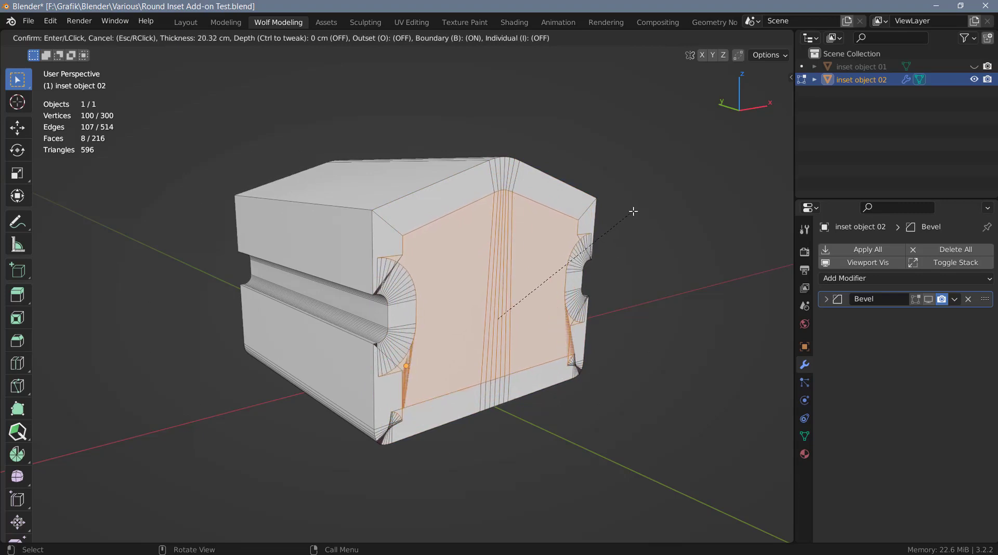
pyautogui.press('Escape')
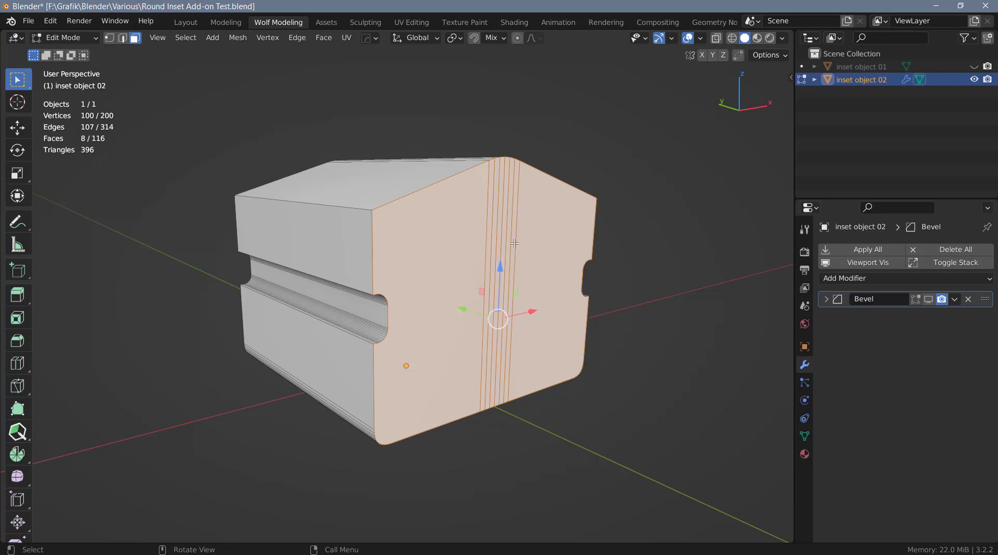
# Dissolve the right side's edge loops into a single n-gon face.
pyautogui.hotkey('ctrl', 'x')
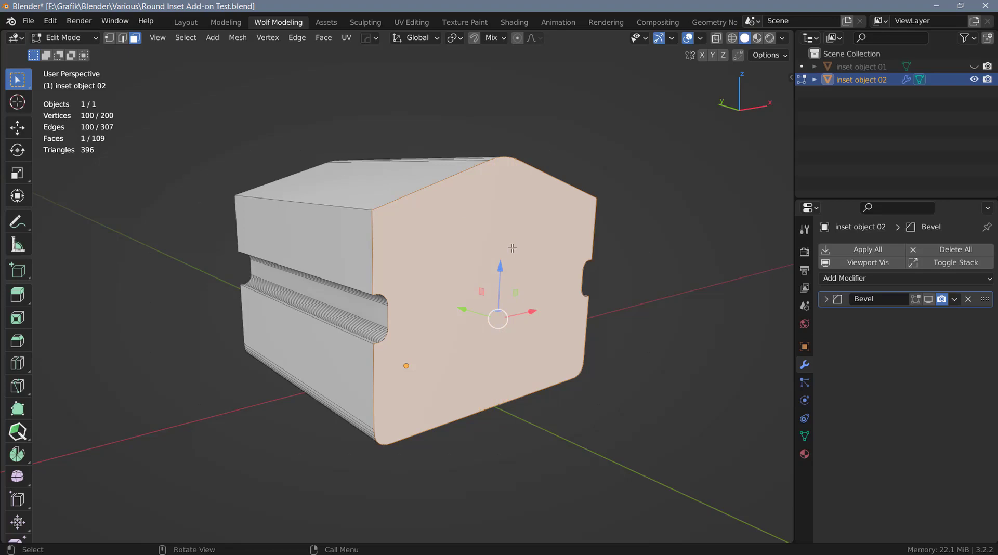
pyautogui.moveTo(481, 371); pyautogui.dragTo(441, 416, button='middle')
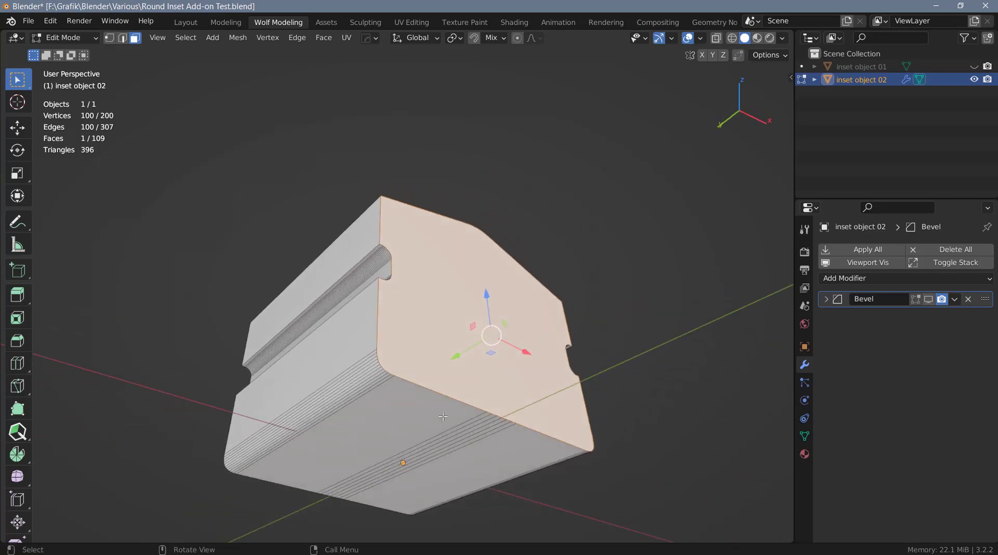
pyautogui.moveTo(470, 290); pyautogui.dragTo(521, 269, button='middle')
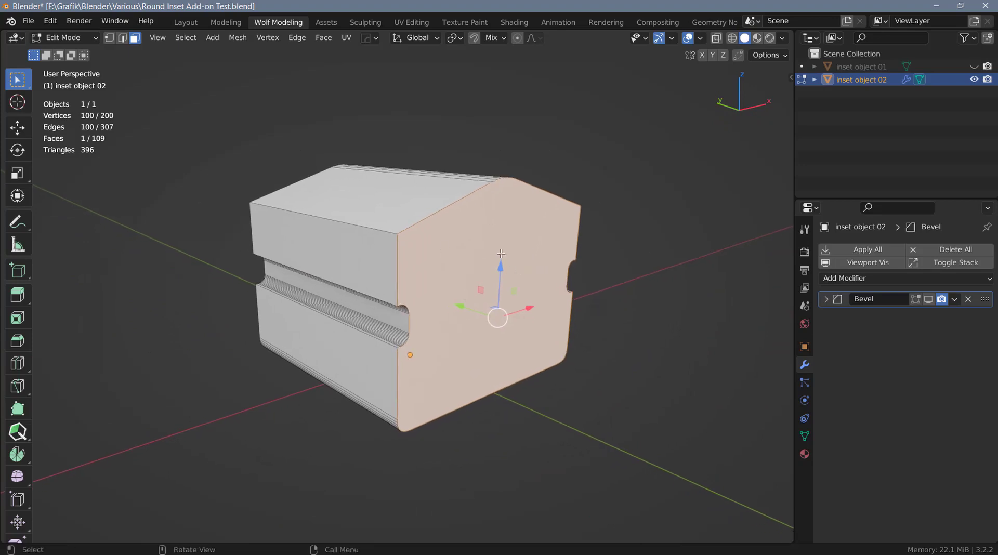
# Apply a Round Inset of size 1.00 to the merged n-gon face.
pyautogui.hotkey('shift', 'r')
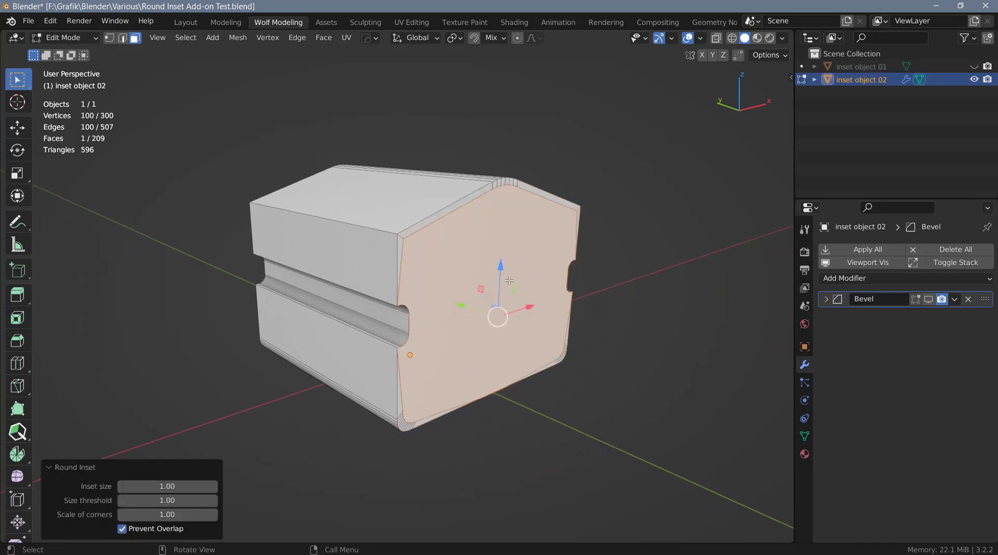
pyautogui.moveTo(487, 264); pyautogui.dragTo(420, 212, button='middle')
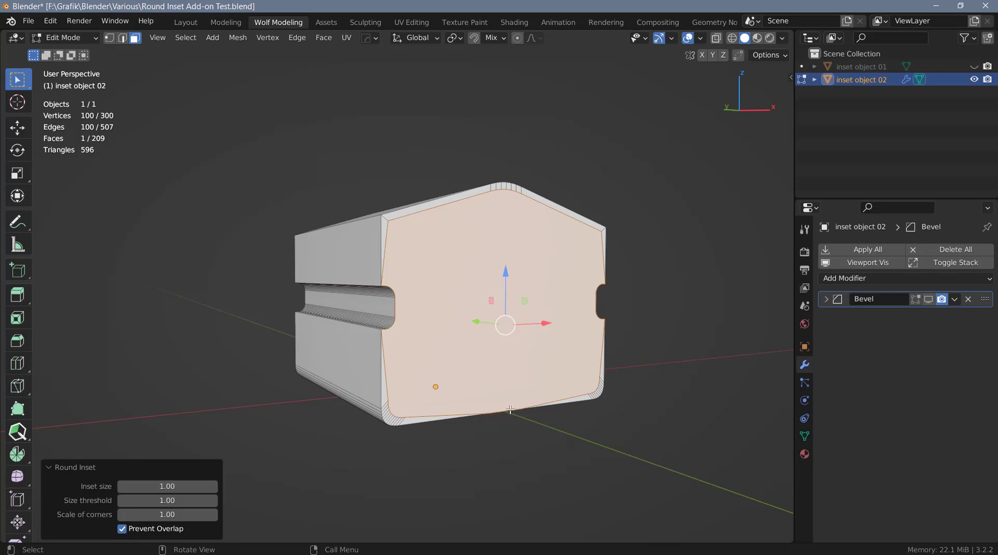
pyautogui.moveTo(512, 409); pyautogui.dragTo(544, 330, button='middle')
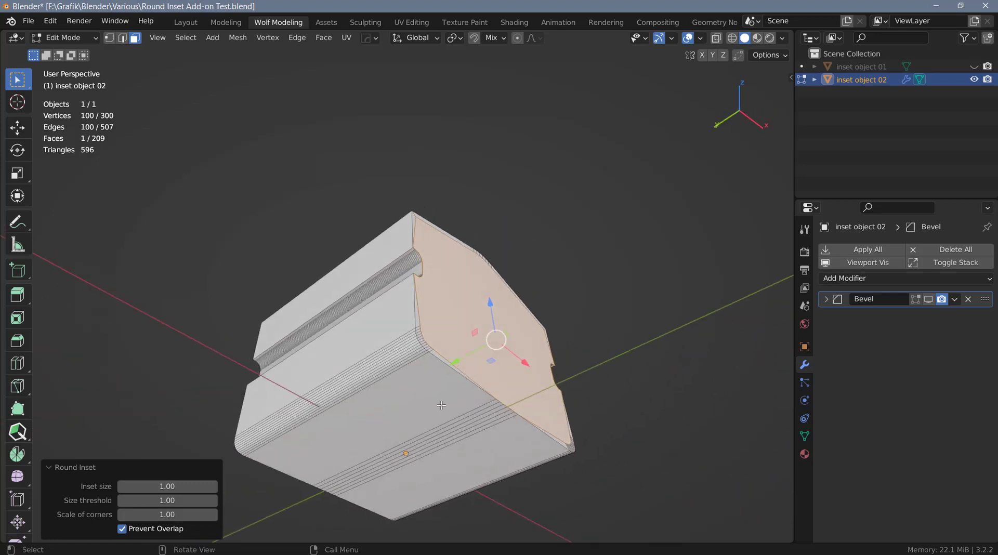
pyautogui.moveTo(491, 395); pyautogui.dragTo(353, 269, button='middle')
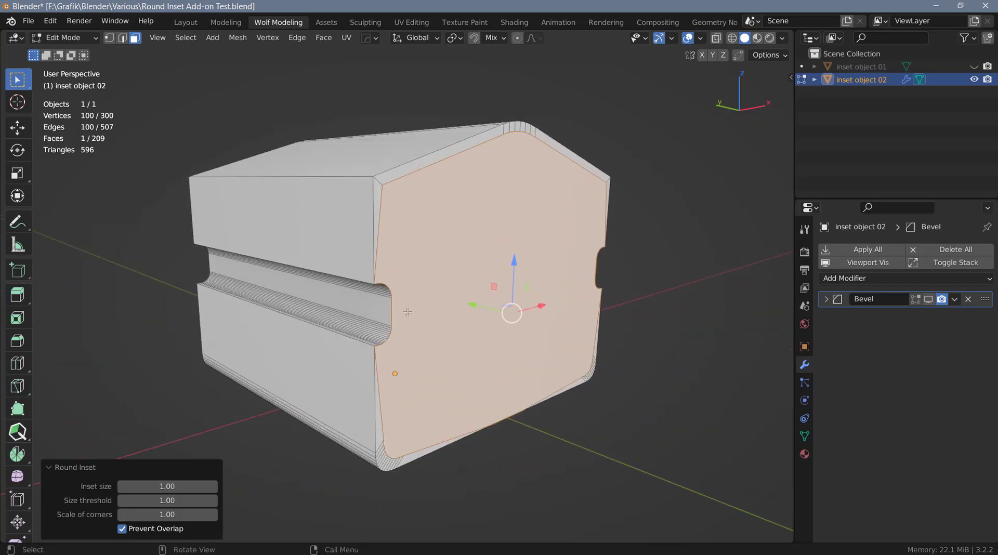
# Set the Round Inset size to 3.10 and its Size threshold to 0.25.
pyautogui.moveTo(167, 486); pyautogui.dragTo(220, 486)
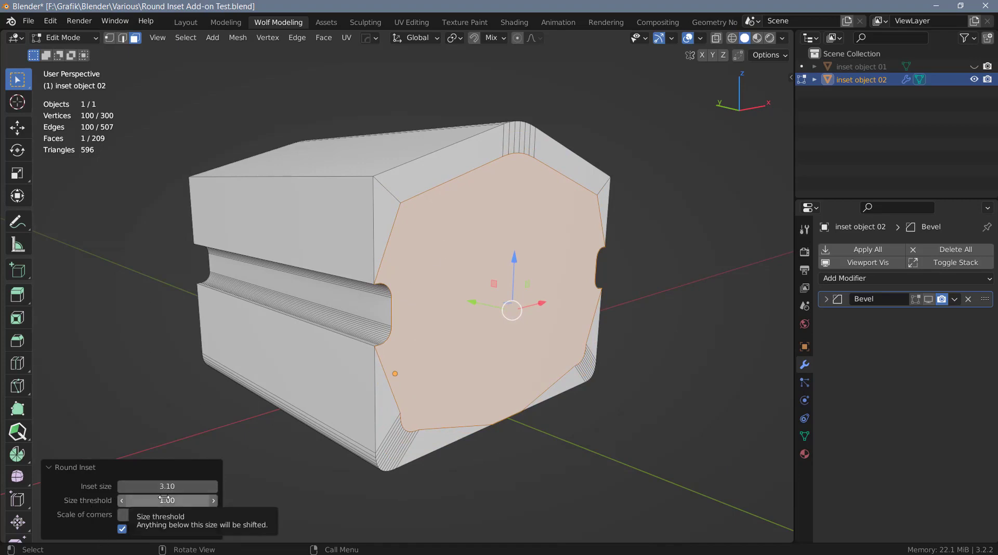
pyautogui.moveTo(169, 500)
pyautogui.mouseDown()
pyautogui.moveTo(208, 500)
pyautogui.moveTo(157, 500)
pyautogui.mouseUp()
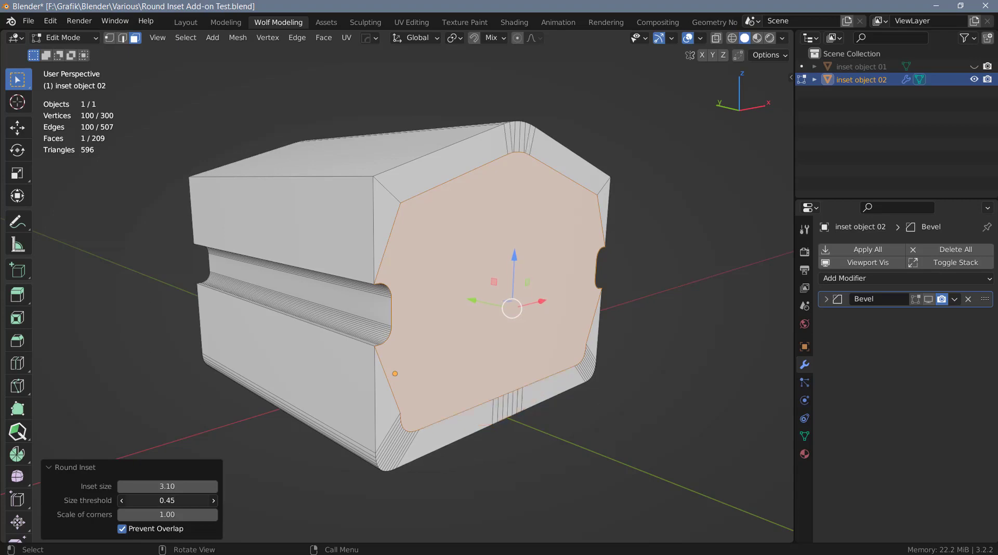
pyautogui.moveTo(156, 500); pyautogui.dragTo(155, 500)
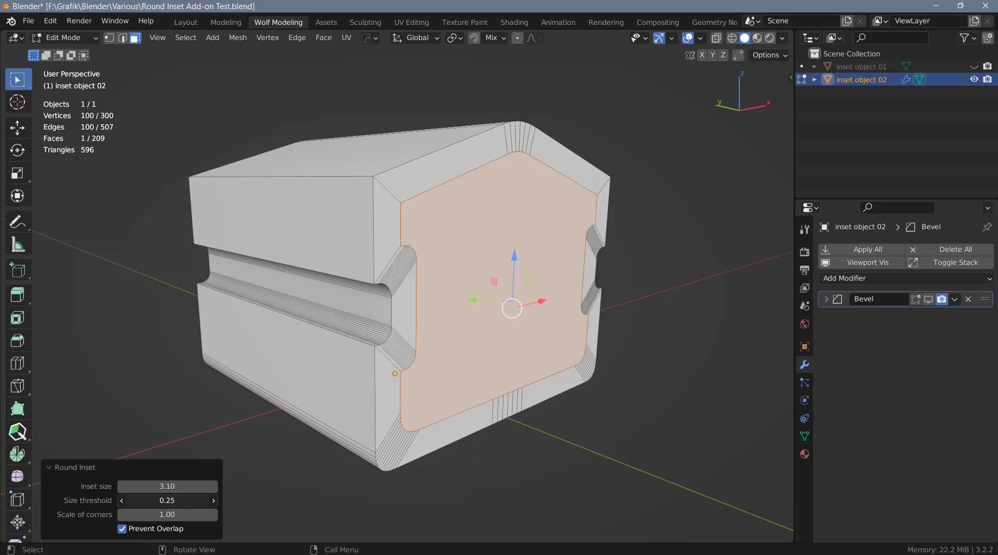
pyautogui.moveTo(155, 500); pyautogui.dragTo(154, 500)
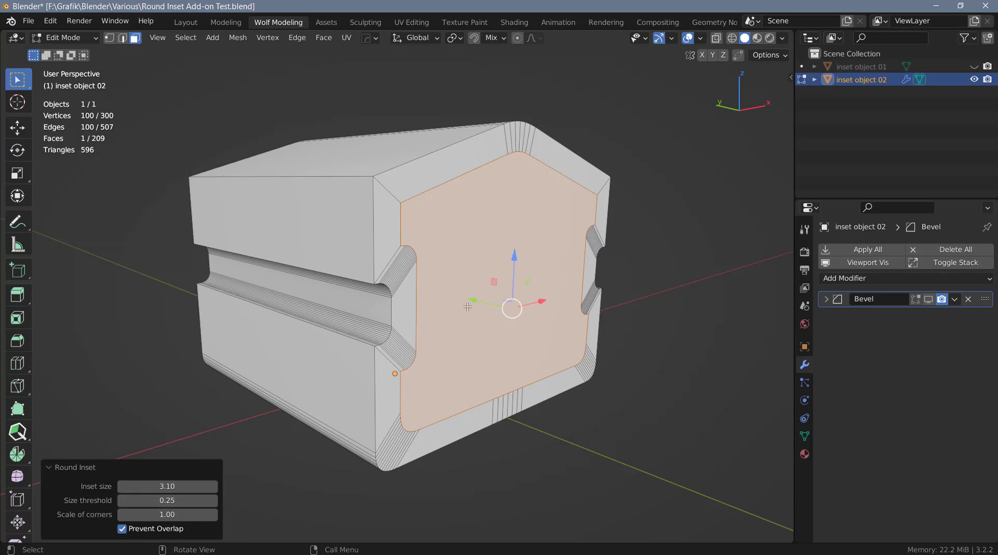
pyautogui.moveTo(468, 307); pyautogui.dragTo(500, 227, button='middle')
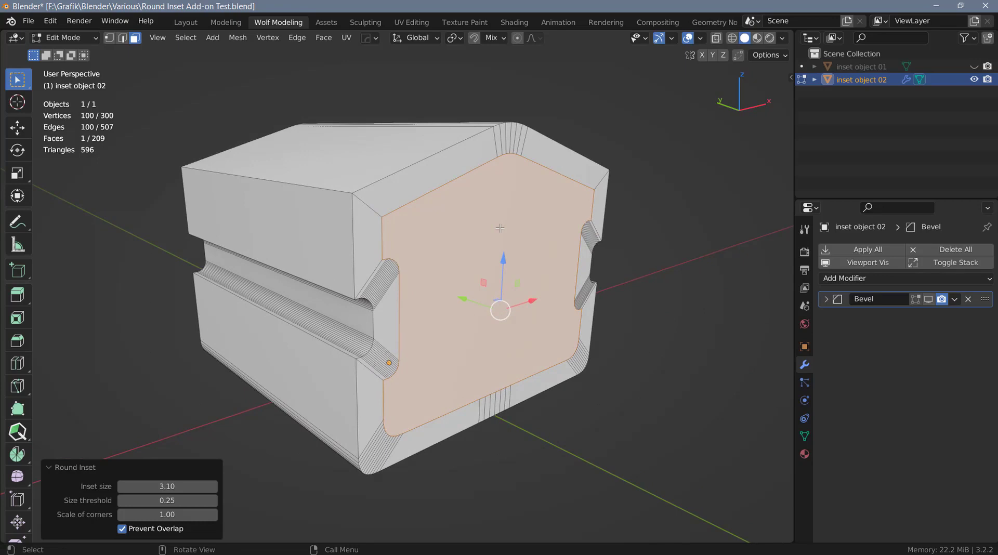
# Raise the Round Inset's Inset size field to 3.94 in the redo panel.
pyautogui.moveTo(167, 486)
pyautogui.mouseDown()
pyautogui.moveTo(192, 486)
pyautogui.moveTo(182, 486)
pyautogui.mouseUp()
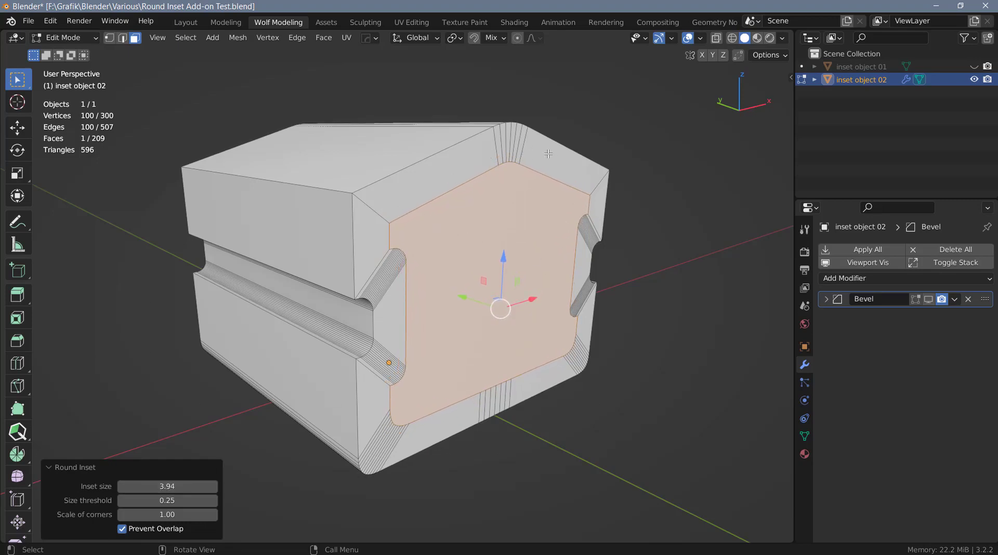